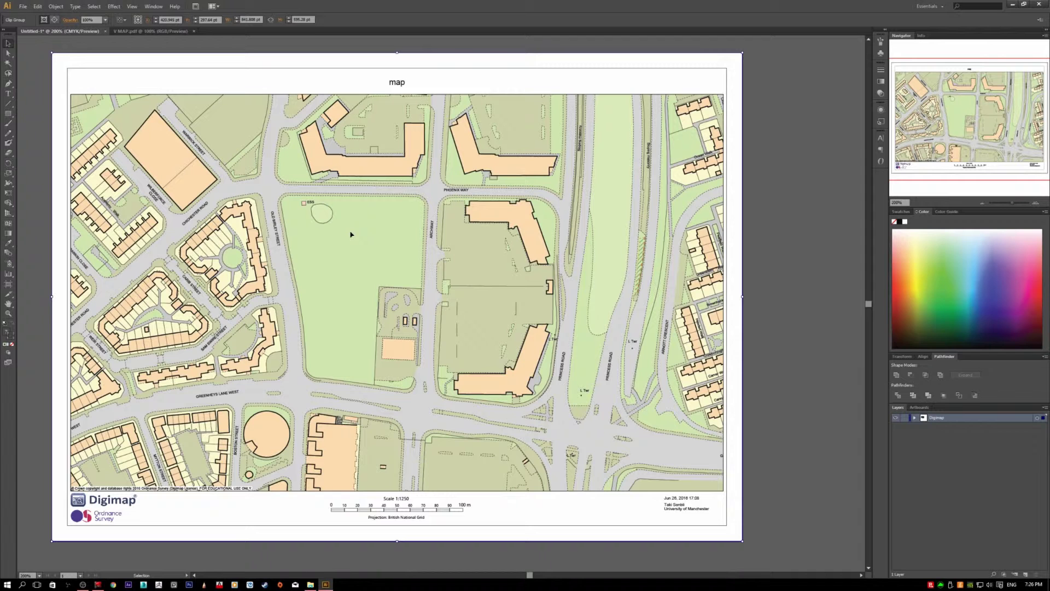
# Release the map's clipping mask and reposition the freed rectangular mask outline relative to the artwork
pyautogui.rightClick(350, 235)
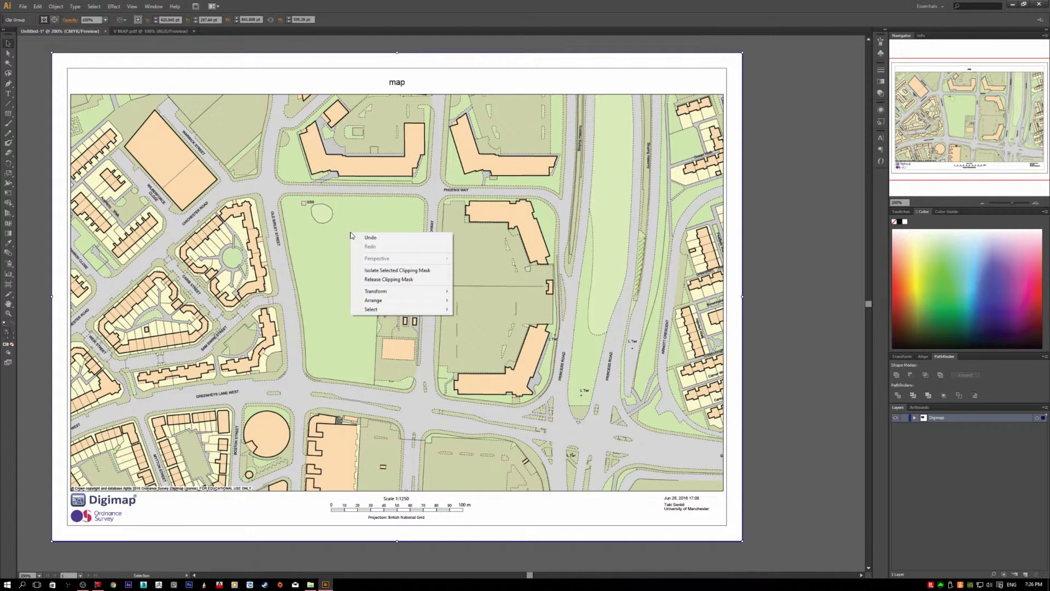
pyautogui.click(427, 280)
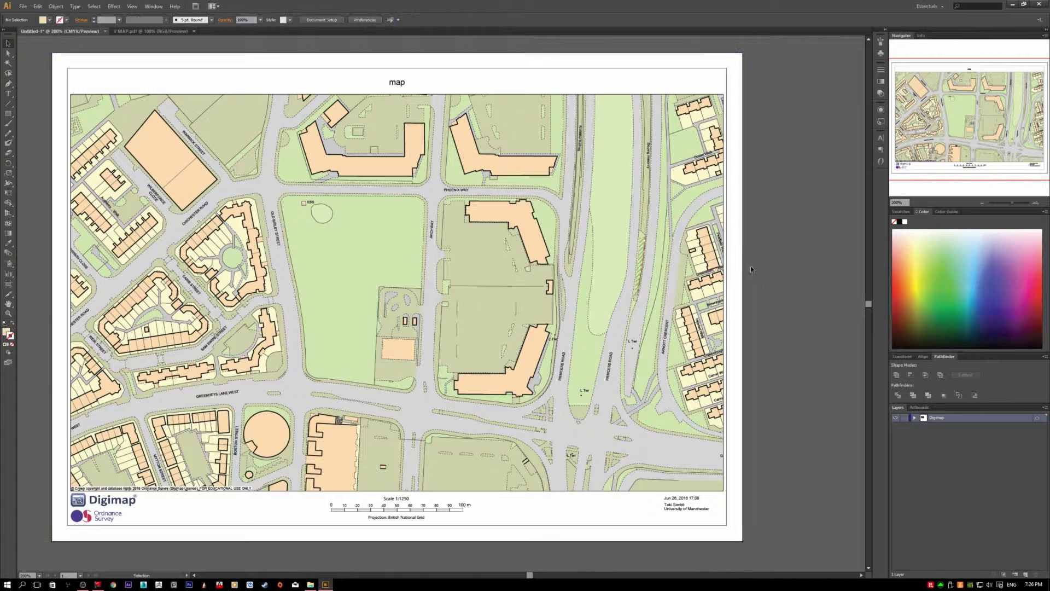
pyautogui.click(764, 293)
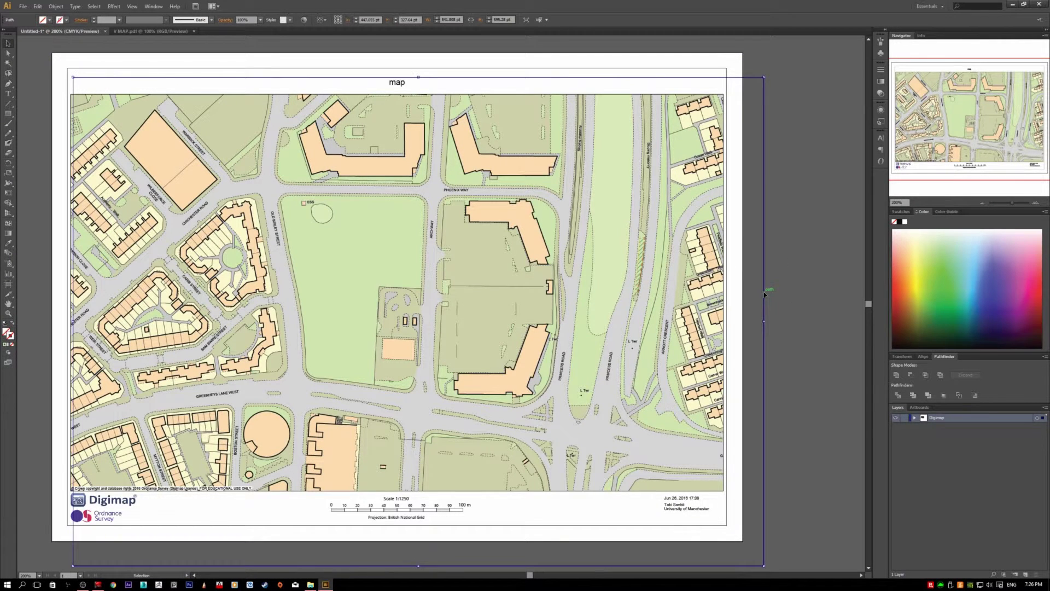
pyautogui.moveTo(764, 276); pyautogui.dragTo(732, 249)
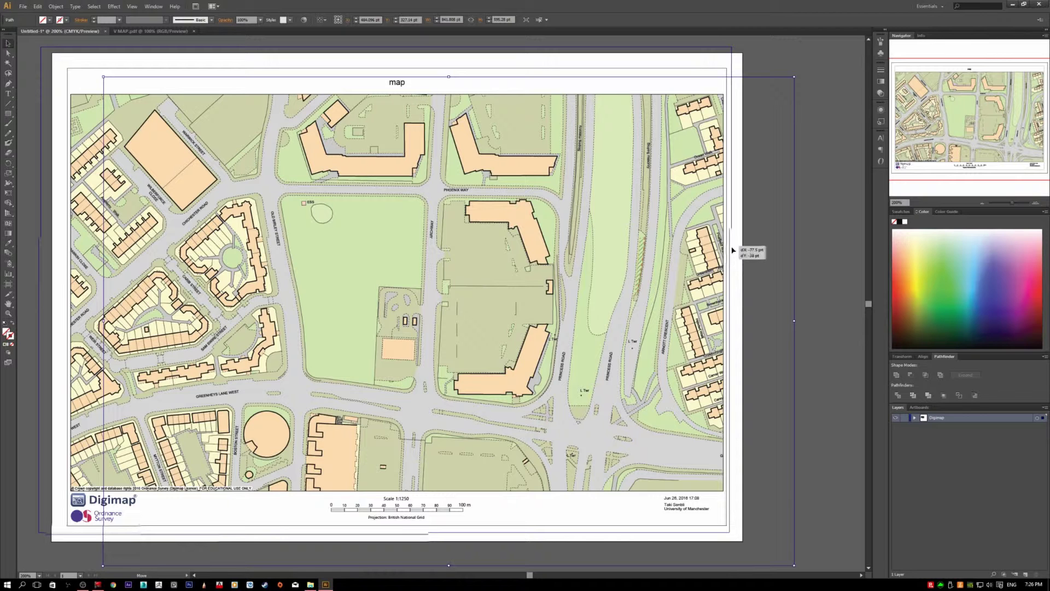
pyautogui.moveTo(733, 250); pyautogui.dragTo(733, 247)
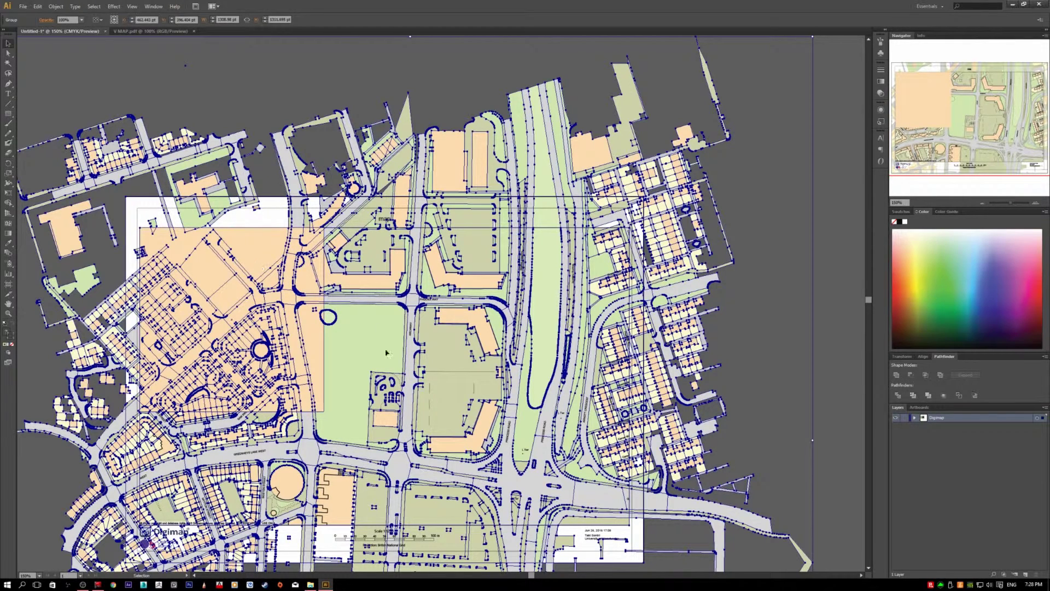
# Delete the orange square covering the northwest part of the map
pyautogui.click(267, 242)
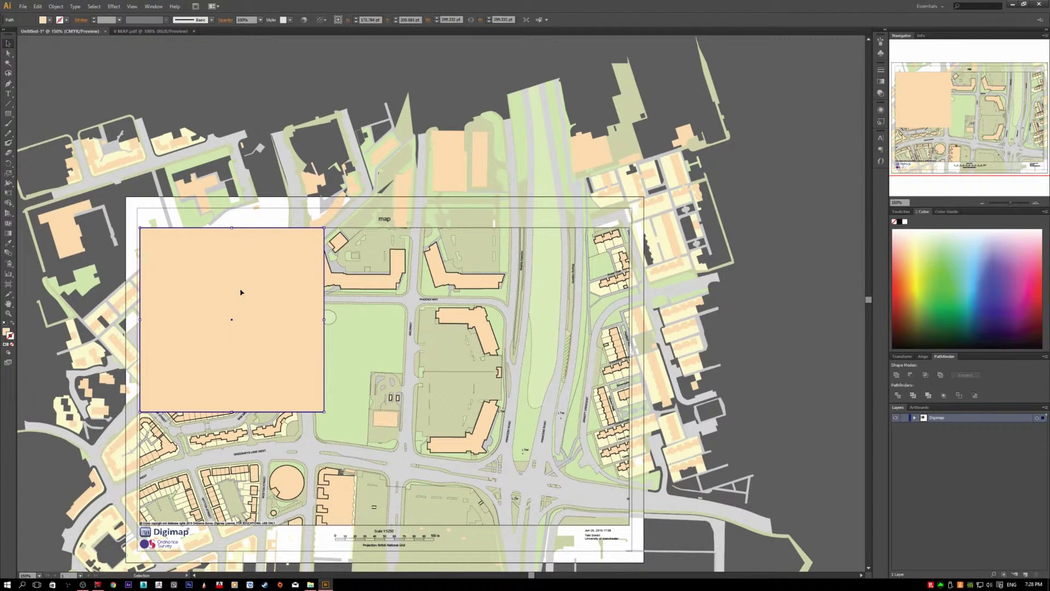
pyautogui.press('Delete')
# Draw a circle about 333 pt in diameter and position it over the housing blocks in the map's northwest
pyautogui.press('l')
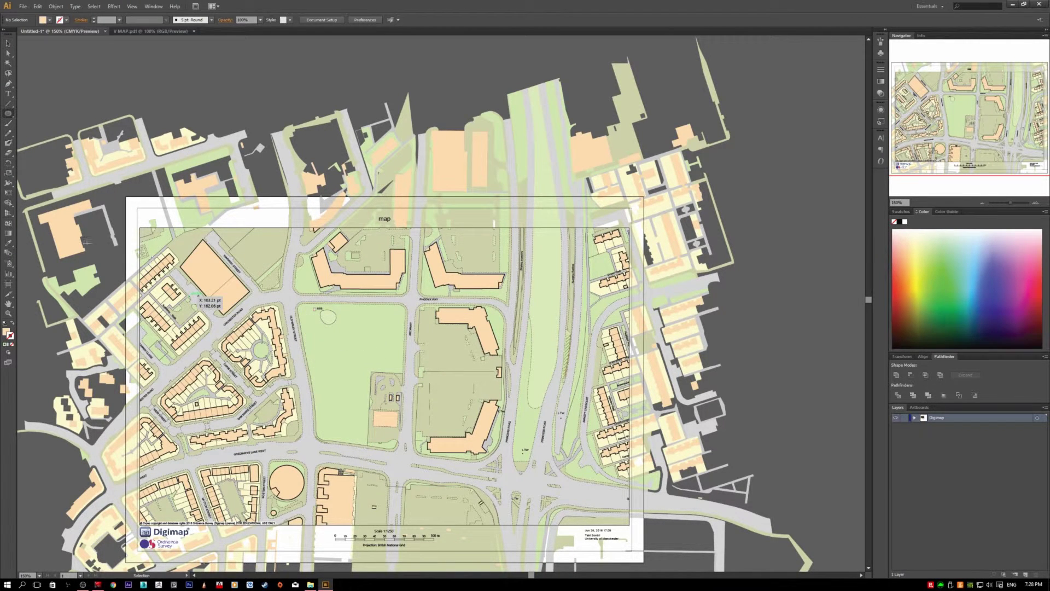
pyautogui.moveTo(166, 242); pyautogui.dragTo(370, 446)
pyautogui.press('v')
pyautogui.moveTo(268, 369)
pyautogui.mouseDown()
pyautogui.moveTo(303, 361)
pyautogui.moveTo(249, 333)
pyautogui.moveTo(284, 356)
pyautogui.moveTo(252, 361)
pyautogui.mouseUp()
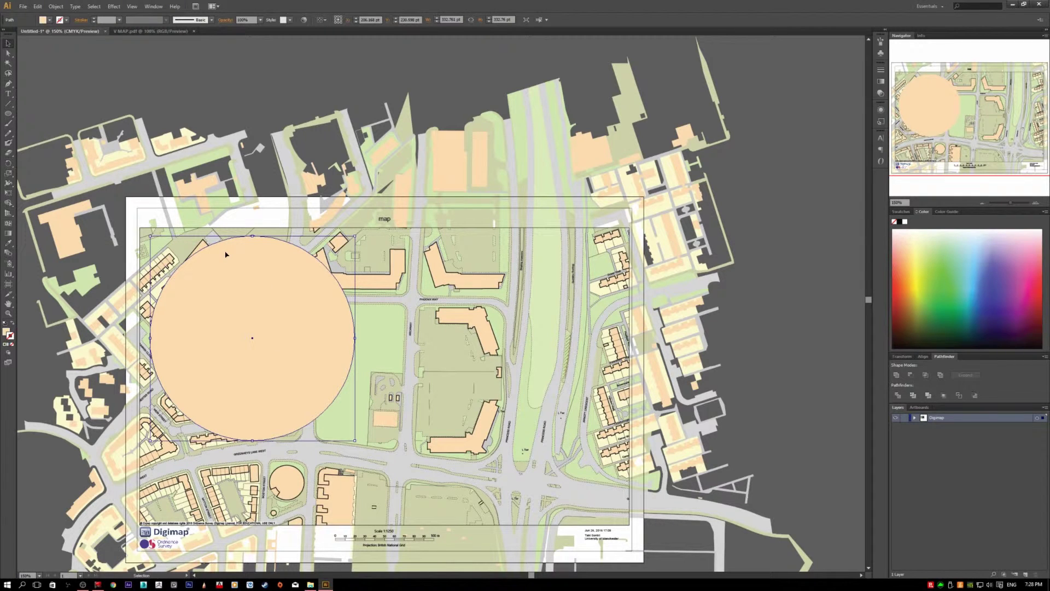
pyautogui.moveTo(287, 361); pyautogui.dragTo(278, 351)
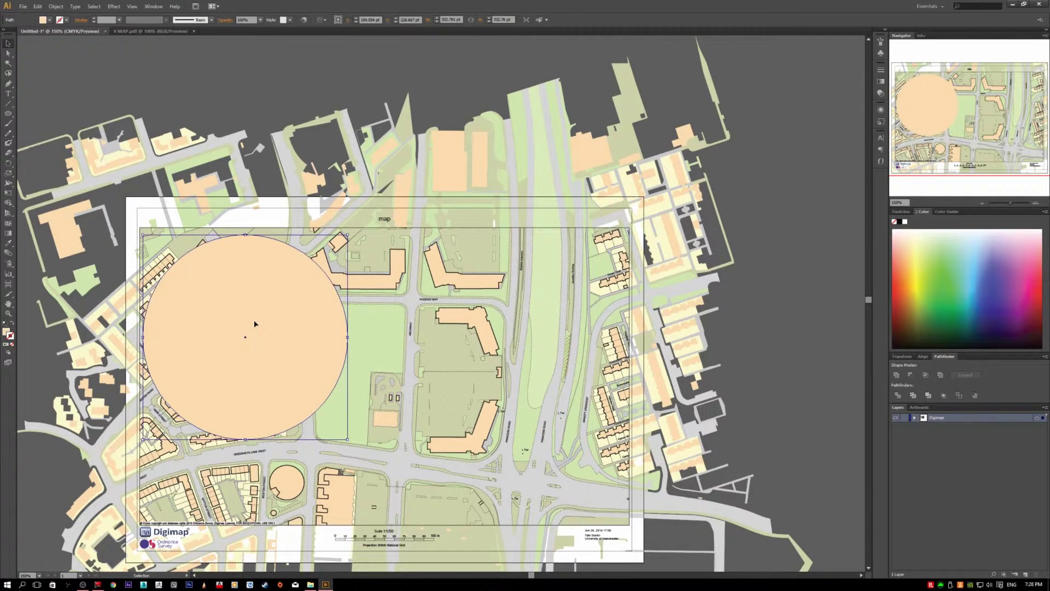
# Select the circle together with the map group and make a clipping mask from them
pyautogui.keyDown('shift'); pyautogui.click(405, 323); pyautogui.keyUp('shift')
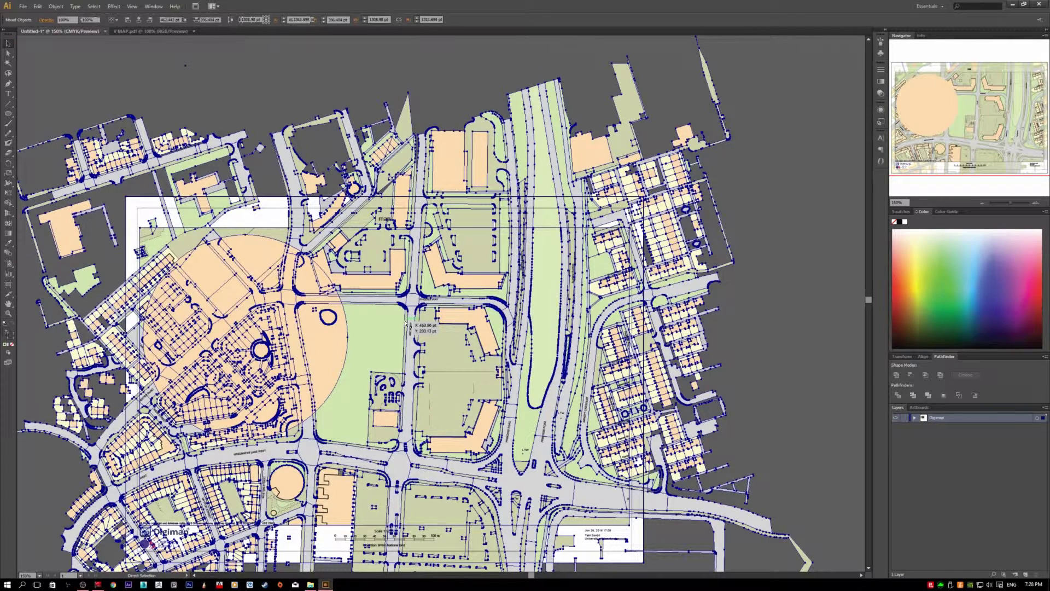
pyautogui.hotkey('ctrl', '7')
pyautogui.click(405, 324)
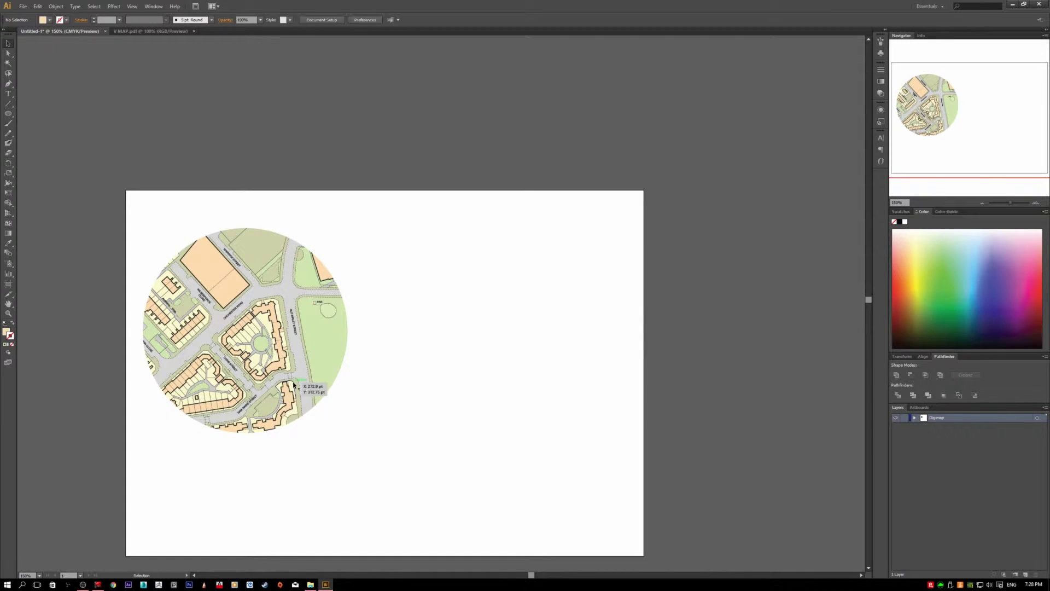
# Try moving the circular clipped map towards the middle of the artboard, and undo the moves
pyautogui.moveTo(301, 323); pyautogui.dragTo(280, 341)
pyautogui.moveTo(281, 339); pyautogui.dragTo(462, 385)
pyautogui.press('a')
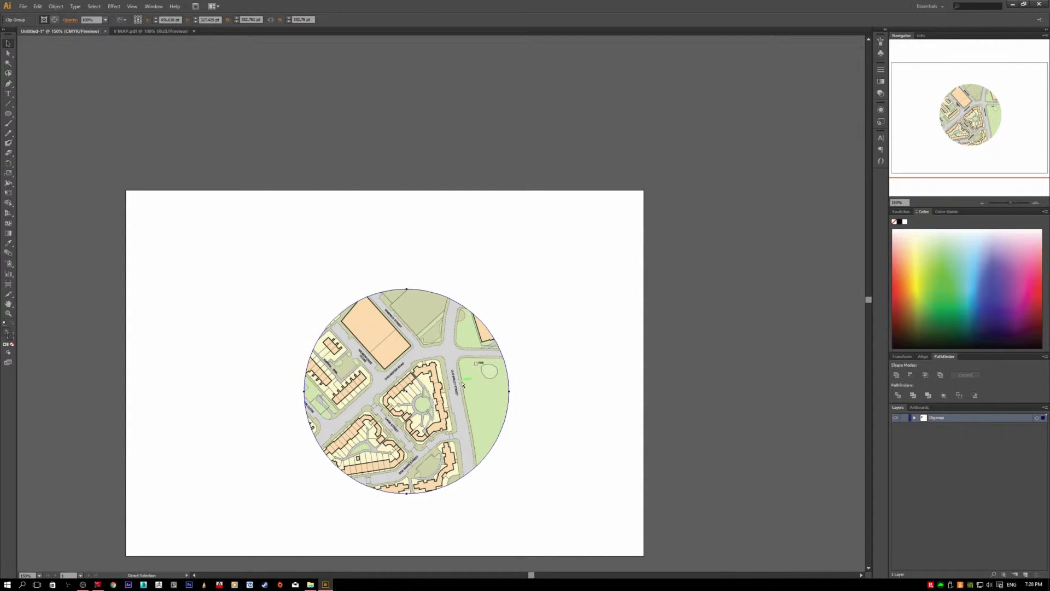
pyautogui.hotkey('ctrl', 'z')
pyautogui.hotkey('ctrl', 'shift', 'z')
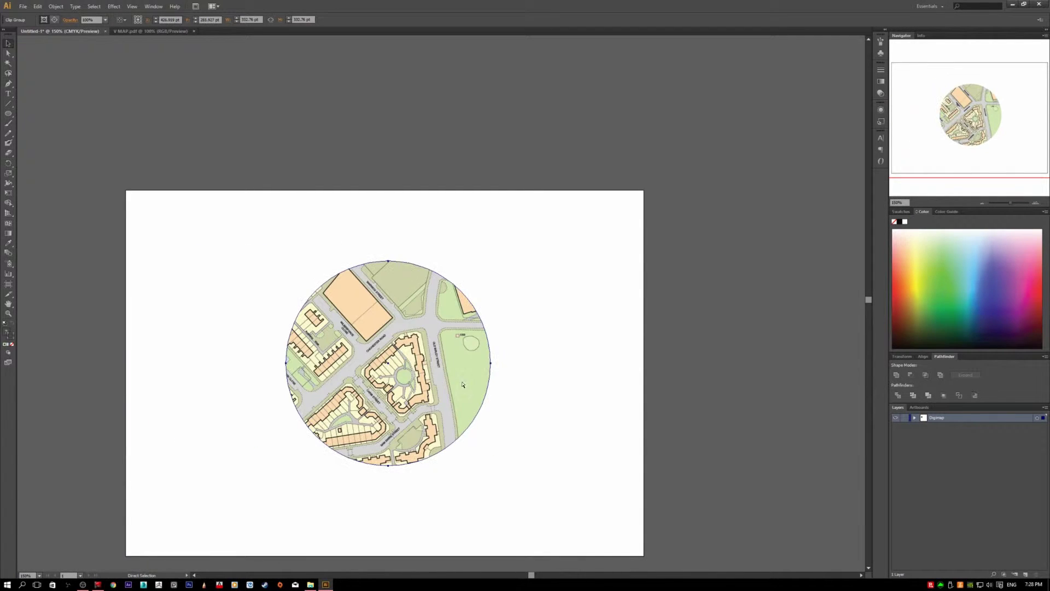
pyautogui.hotkey('ctrl', 'z')
pyautogui.press('v')
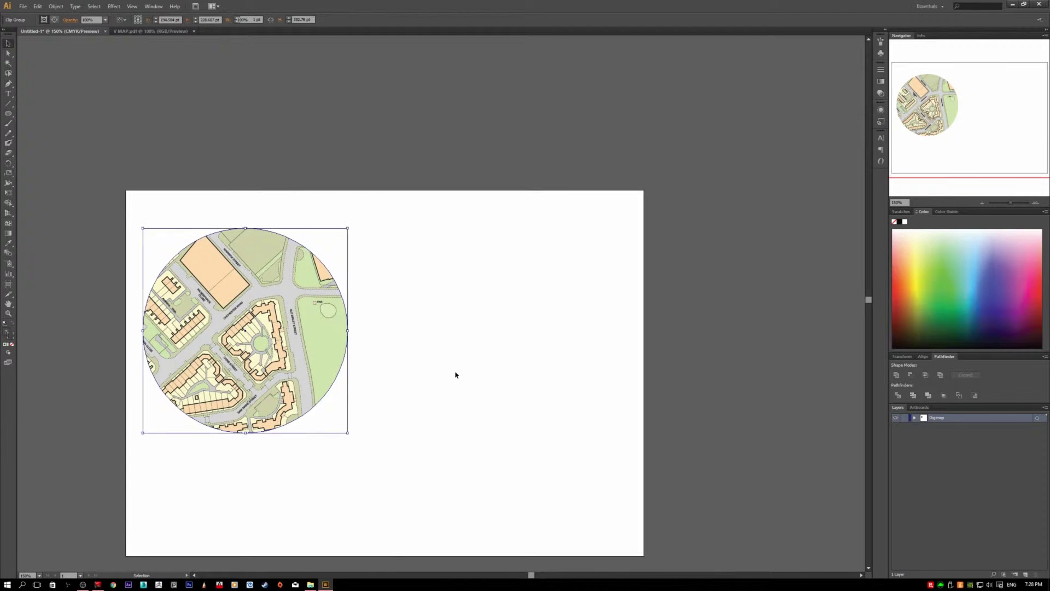
# Release the circular clipping mask and remove the leftover unfilled circle from the map
pyautogui.click(455, 373)
pyautogui.click(284, 324)
pyautogui.rightClick(293, 322)
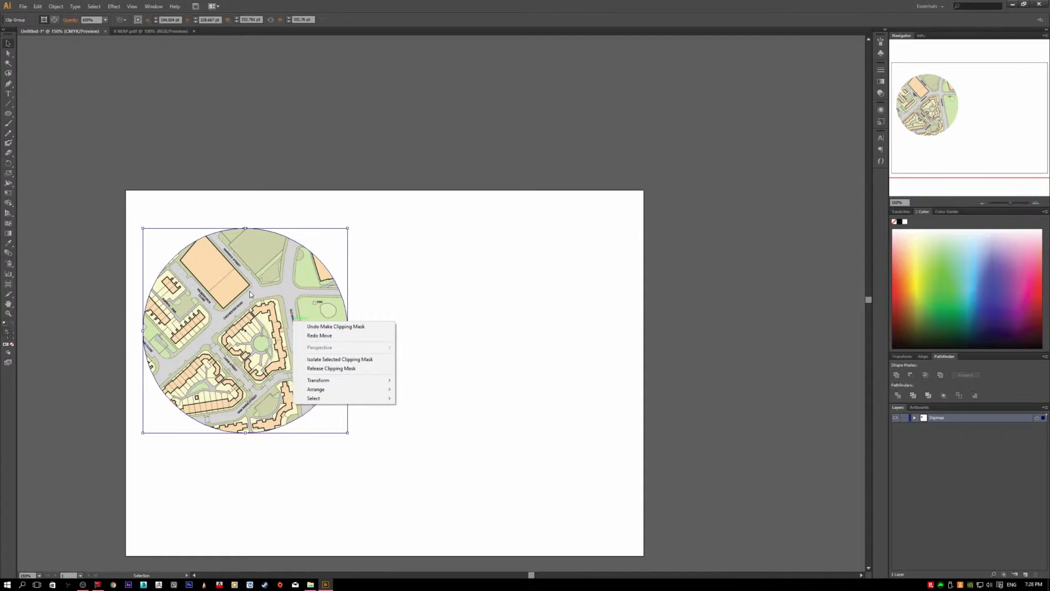
pyautogui.rightClick(250, 294)
pyautogui.click(299, 342)
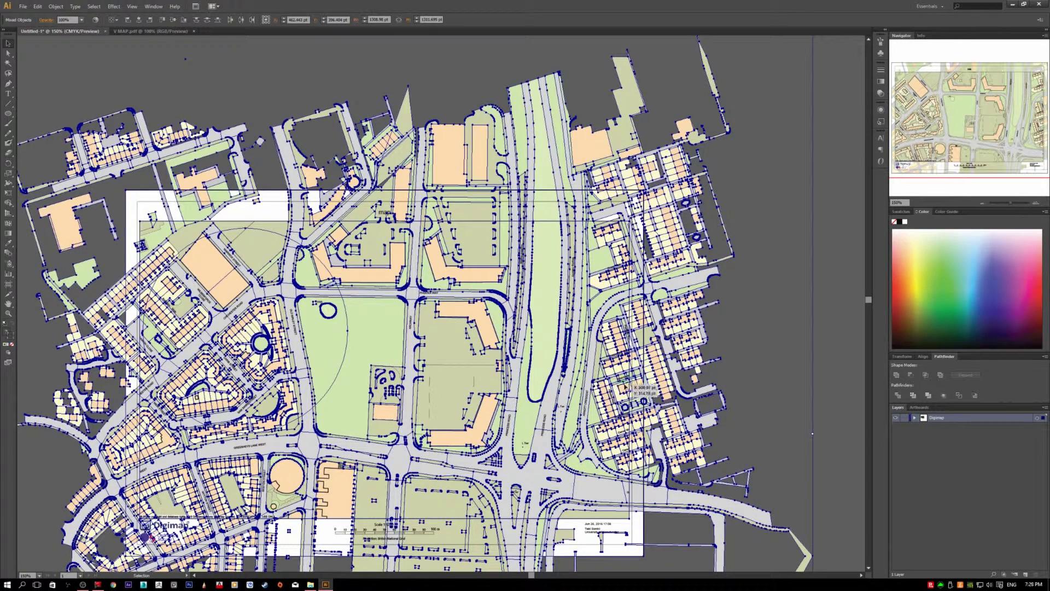
pyautogui.click(792, 369)
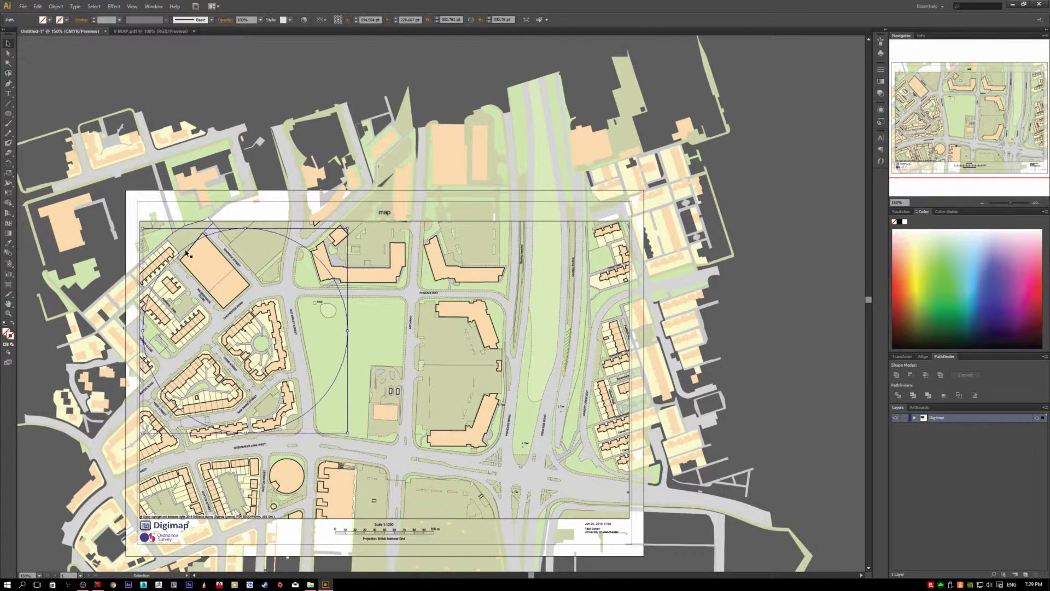
pyautogui.hotkey('ctrl', 'z')
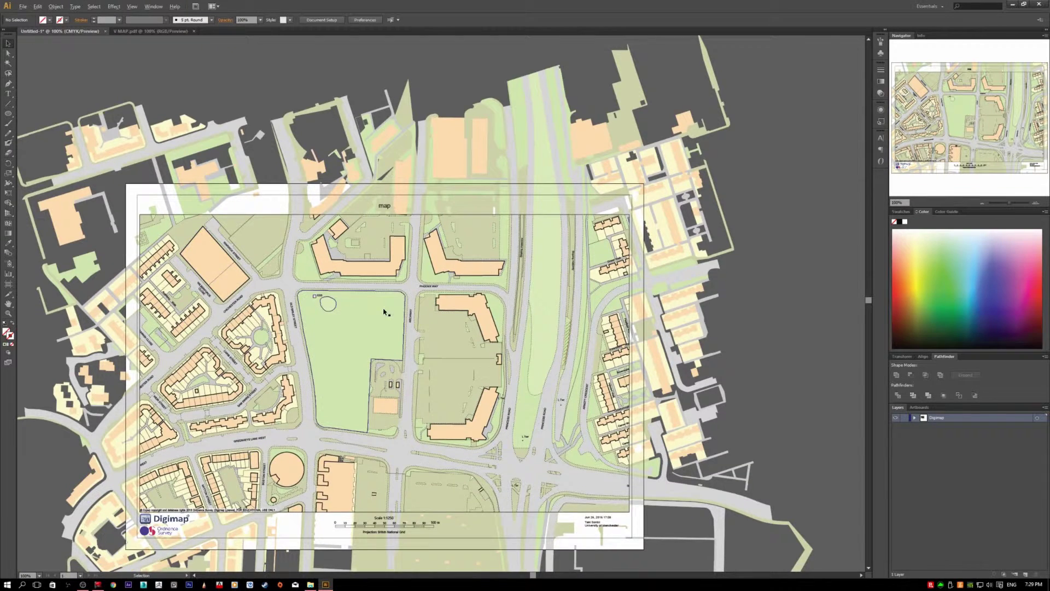
# Examine the full extent of the unmasked map, including the roads and buildings beyond the artboard
pyautogui.scroll(-2, 385, 312)
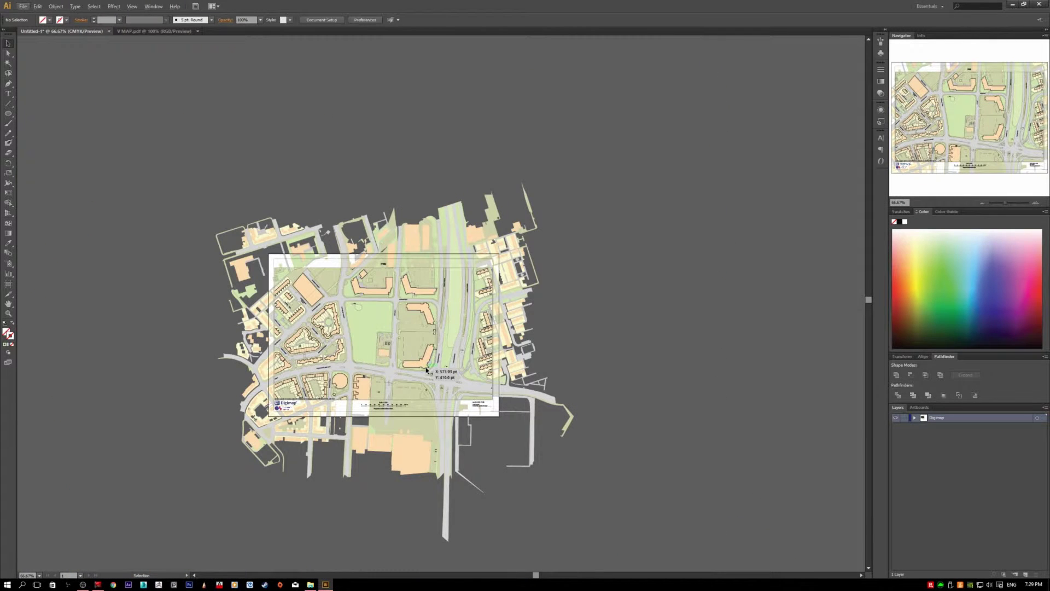
pyautogui.scroll(-1, 482, 342)
pyautogui.scroll(1, 478, 335)
pyautogui.scroll(3, 473, 327)
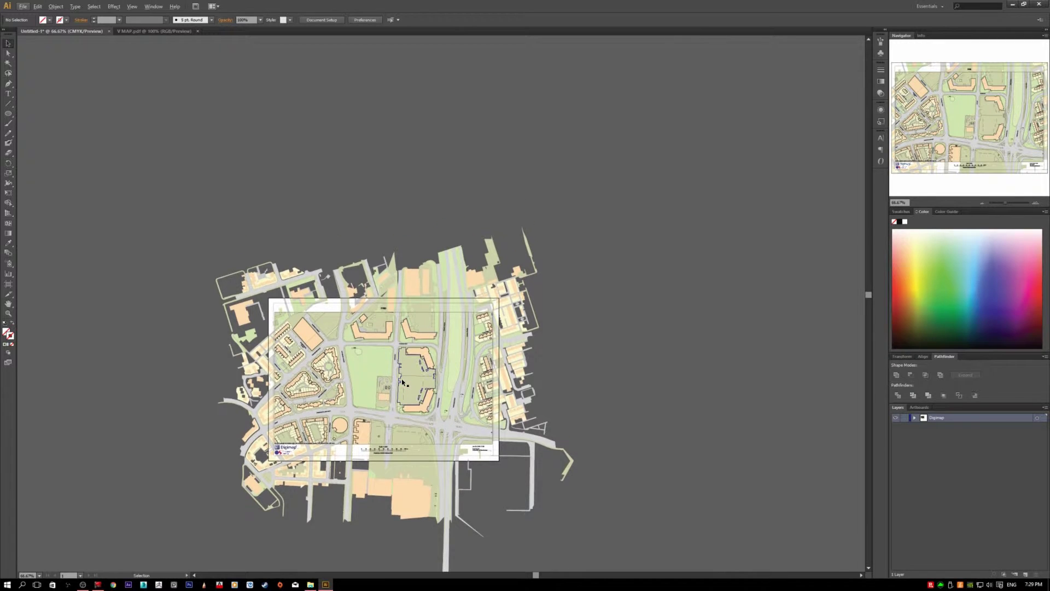
pyautogui.scroll(2, 415, 410)
pyautogui.scroll(-1, 416, 402)
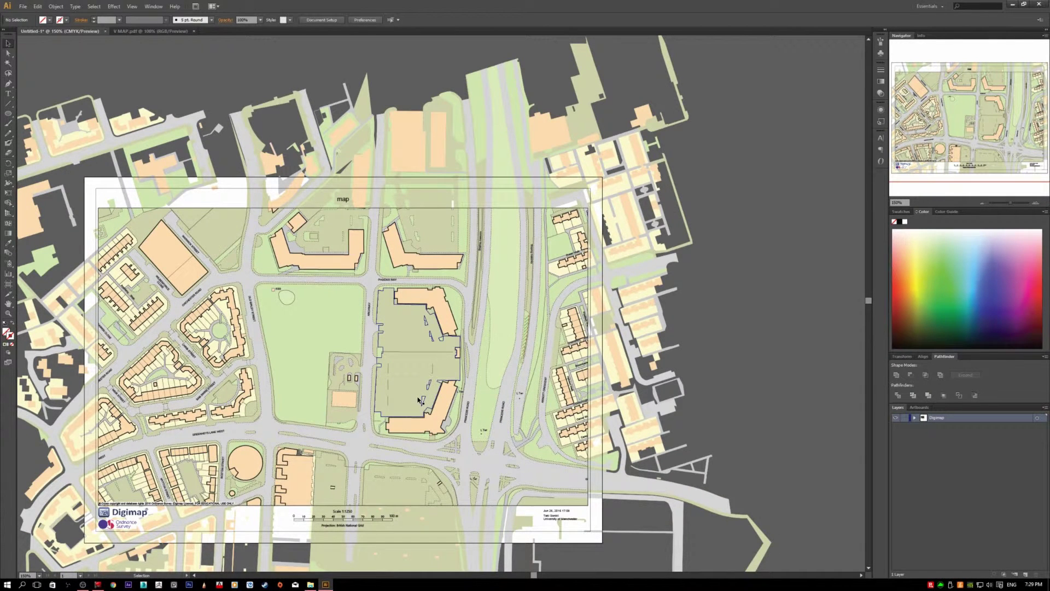
pyautogui.click(418, 400)
pyautogui.scroll(-2, 418, 401)
pyautogui.scroll(-2, 595, 406)
pyautogui.click(631, 409)
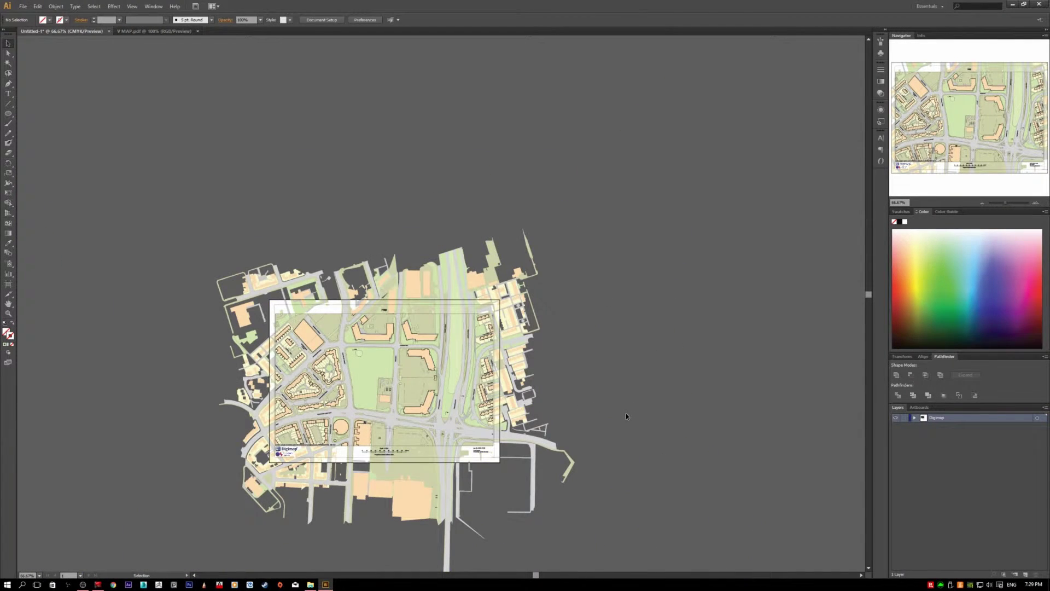
# Draw a circle about 284 pt in diameter over the housing blocks west of the large green area and fill it green
pyautogui.keyDown('alt'); pyautogui.scroll(1, 448, 394); pyautogui.keyUp('alt')
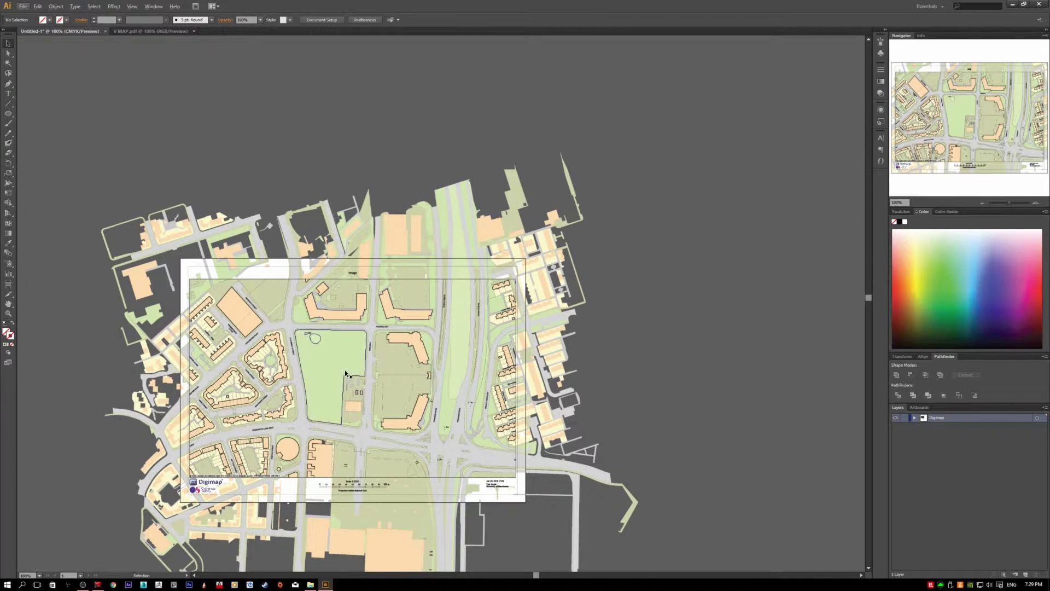
pyautogui.scroll(1, 345, 373)
pyautogui.keyDown('alt'); pyautogui.scroll(1, 321, 388); pyautogui.keyUp('alt')
pyautogui.moveTo(219, 364); pyautogui.dragTo(333, 351)
pyautogui.press('l')
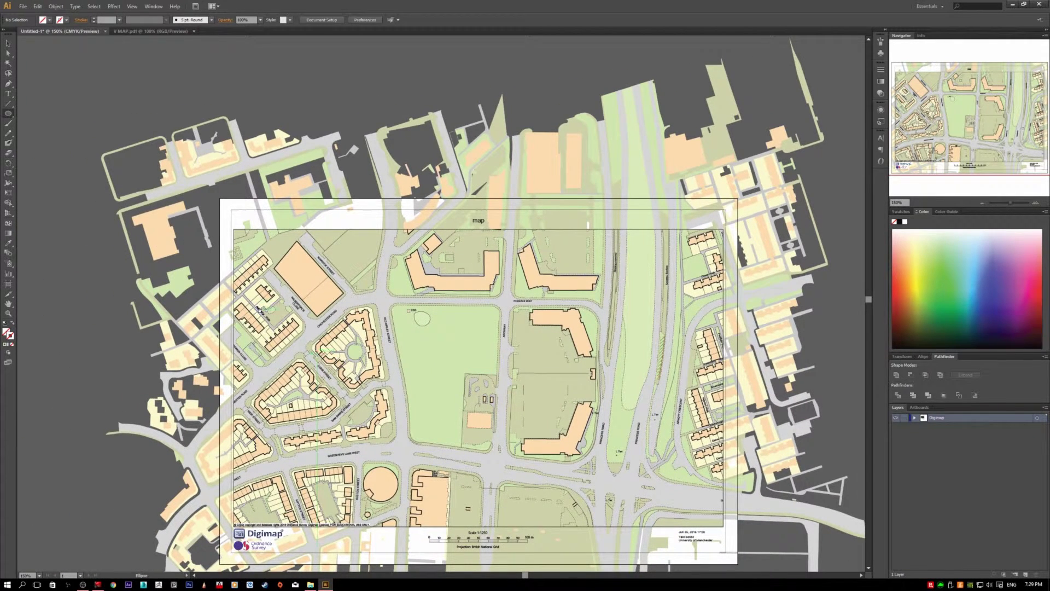
pyautogui.moveTo(244, 331); pyautogui.dragTo(413, 428)
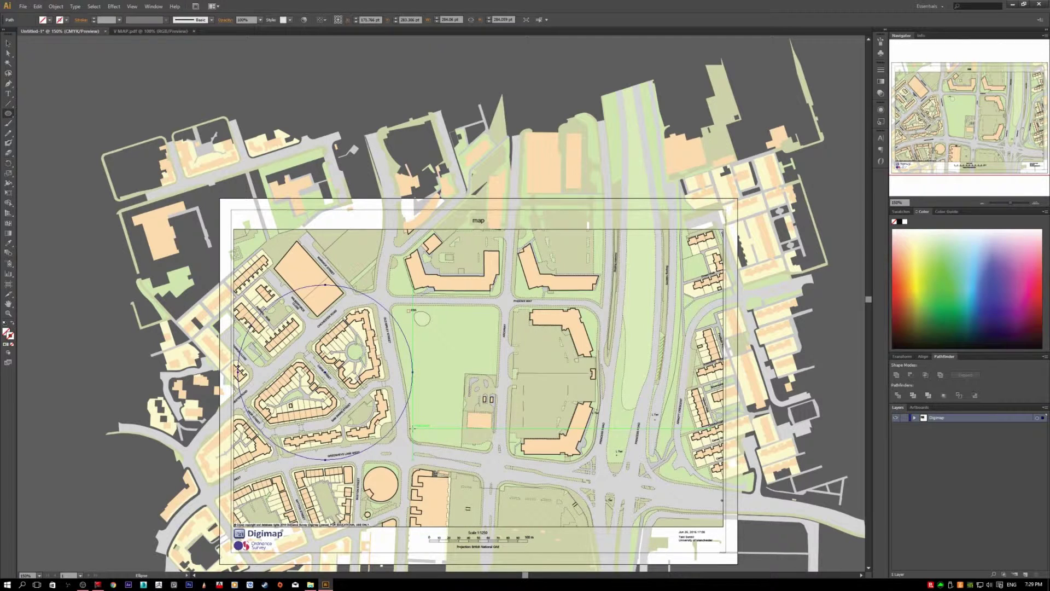
pyautogui.press('v')
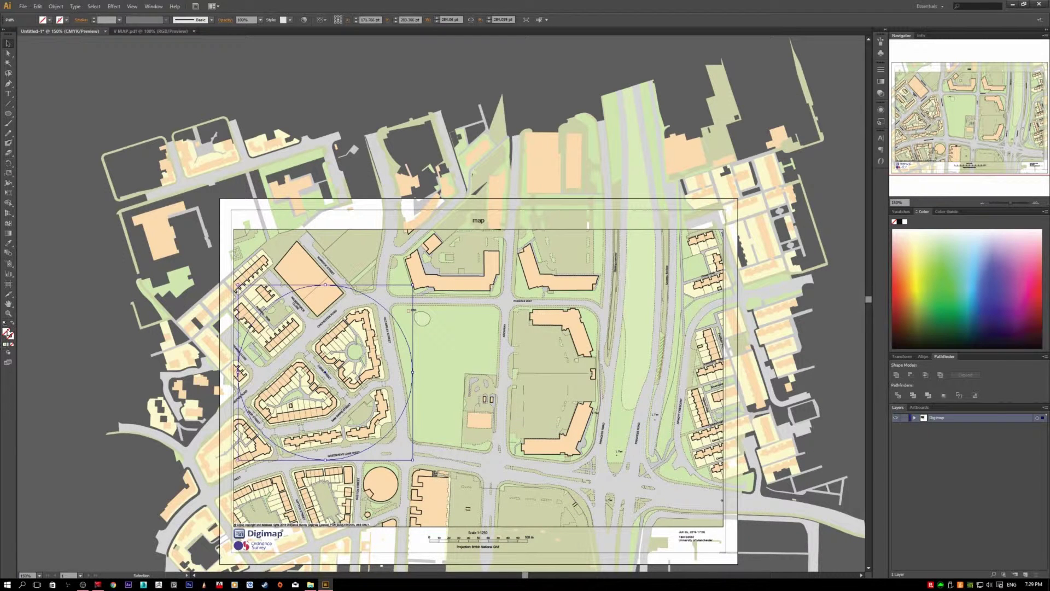
pyautogui.click(924, 289)
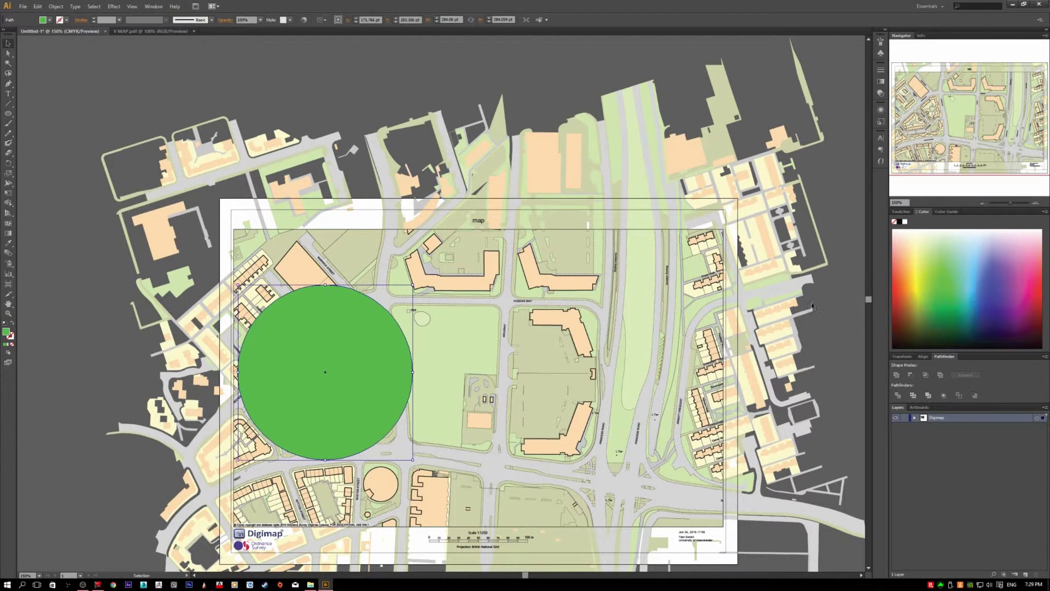
# Select the map group and the green circle in turn to examine them as separate objects
pyautogui.click(462, 337)
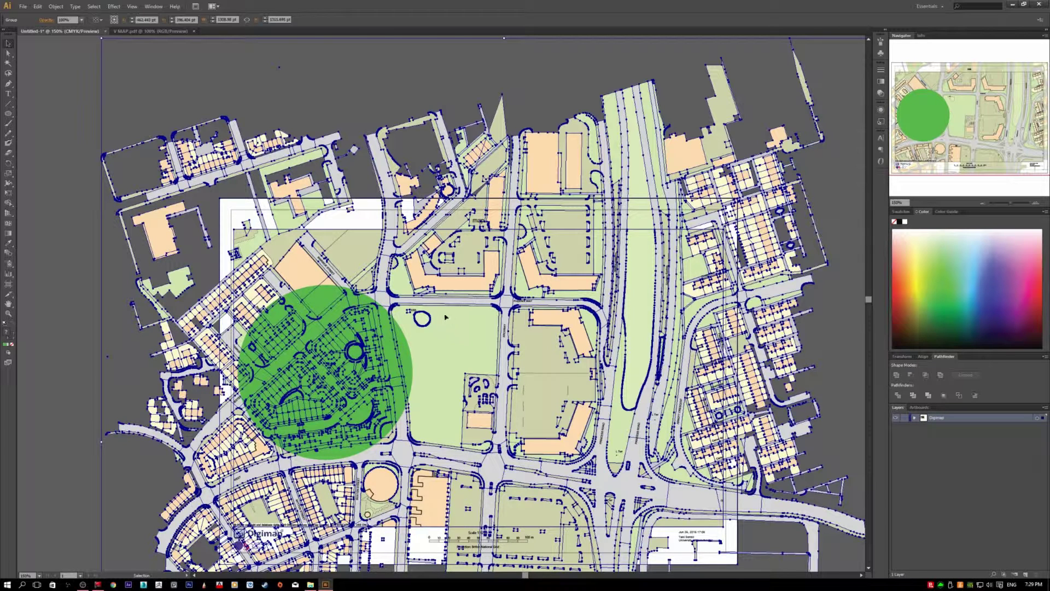
pyautogui.click(321, 304)
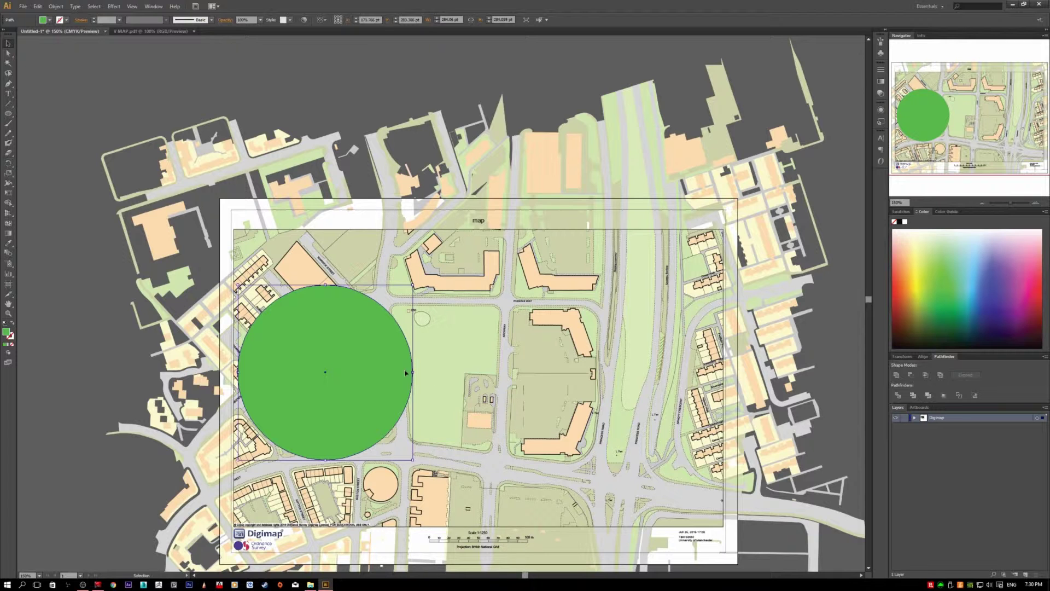
pyautogui.keyDown('shift'); pyautogui.click(420, 372); pyautogui.keyUp('shift')
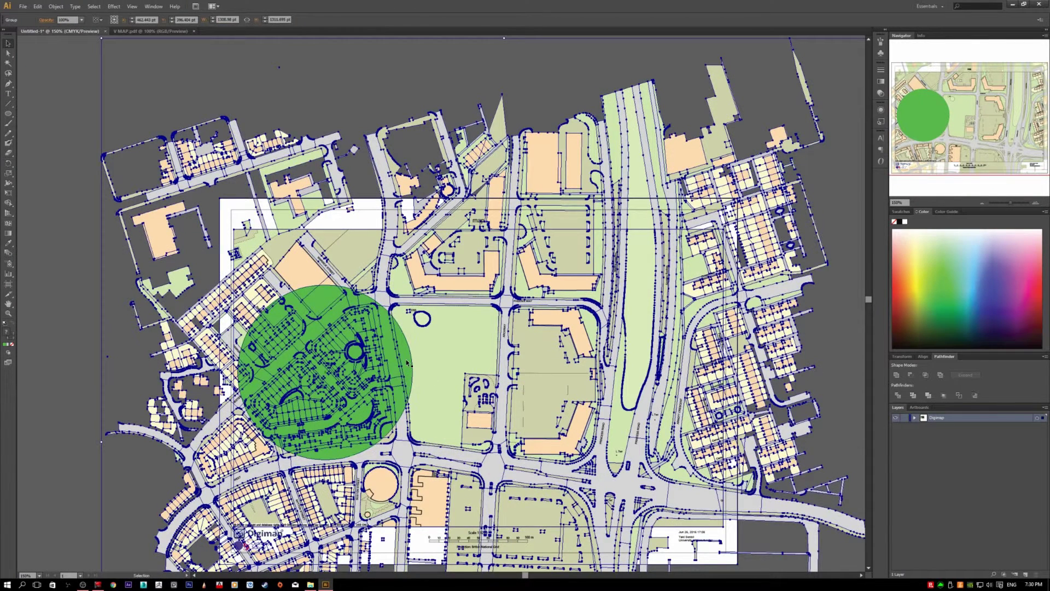
pyautogui.click(406, 359)
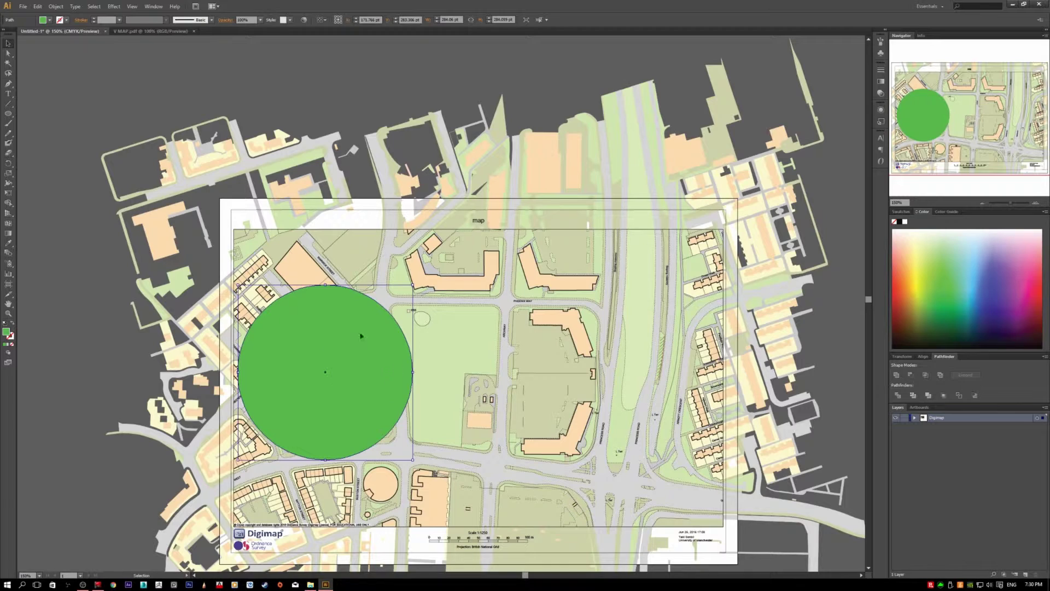
# Select the entire map group and inspect how far it extends around the artboard and green circle
pyautogui.click(507, 371)
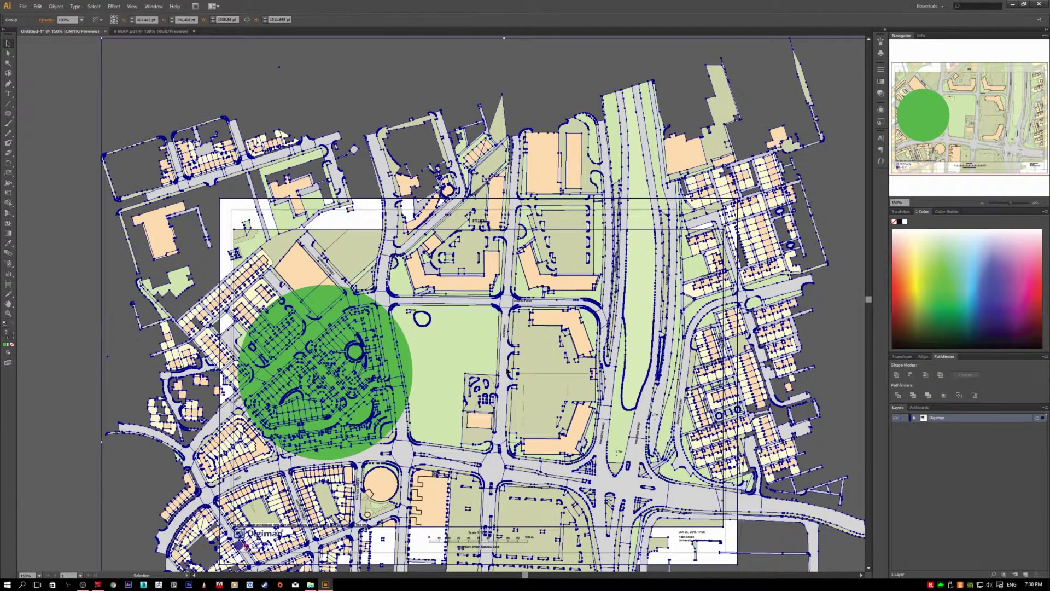
pyautogui.scroll(-1, 508, 371)
pyautogui.hotkey('ctrl', '-')
pyautogui.hotkey('ctrl', '-')
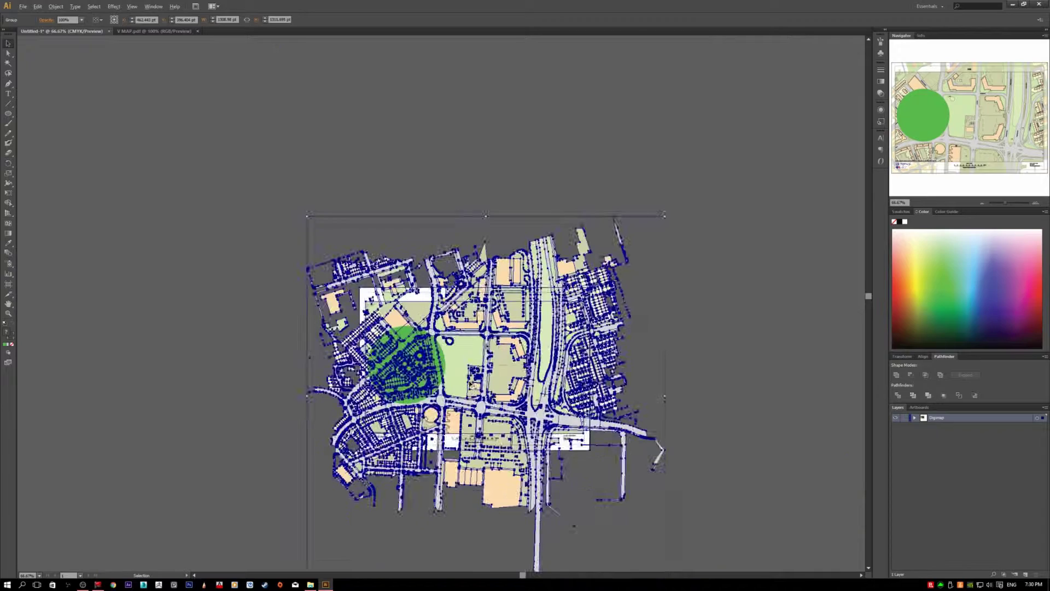
pyautogui.scroll(1, 471, 386)
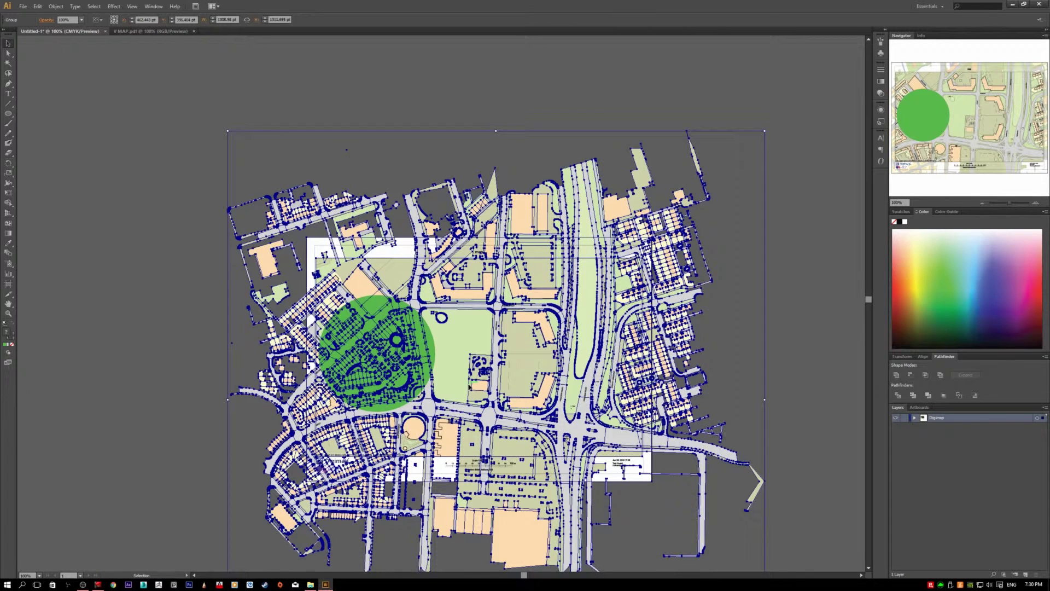
pyautogui.moveTo(470, 388); pyautogui.dragTo(475, 395)
pyautogui.press('a')
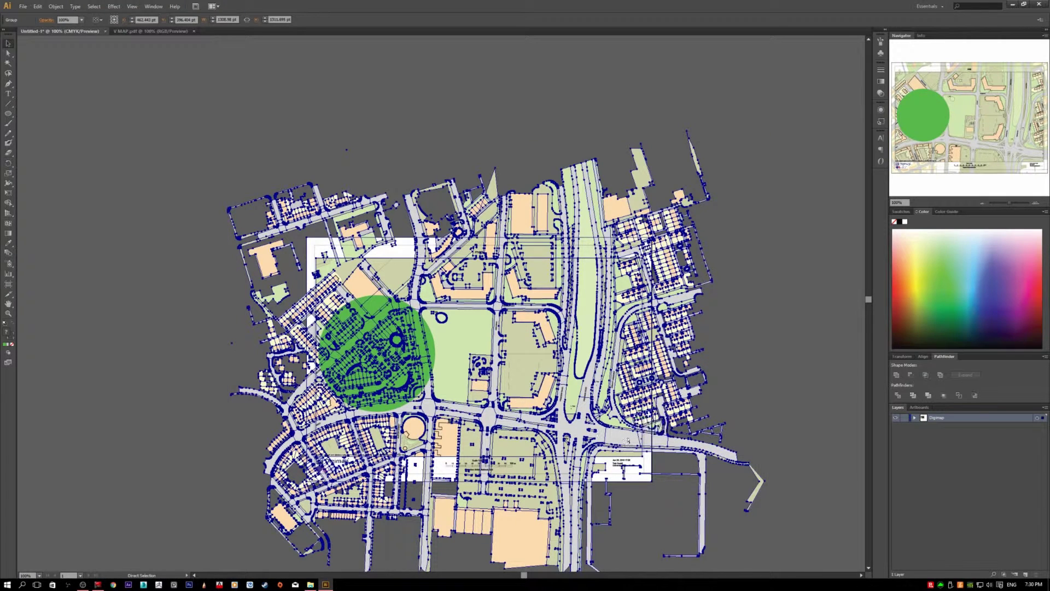
# Add a new layer above the Digimap layer and make the Digimap layer active again
pyautogui.press('v')
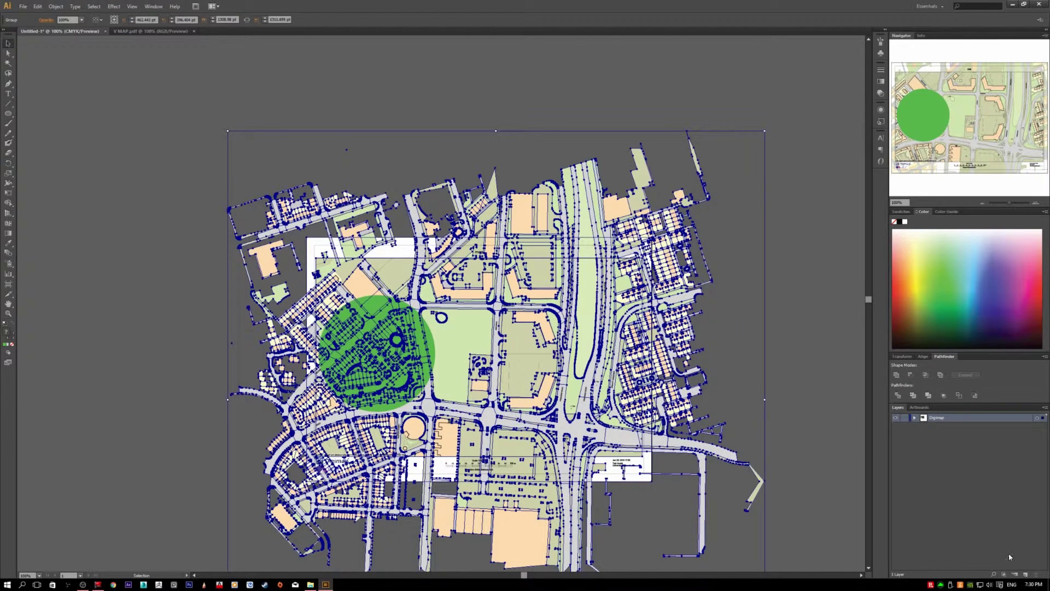
pyautogui.click(1025, 574)
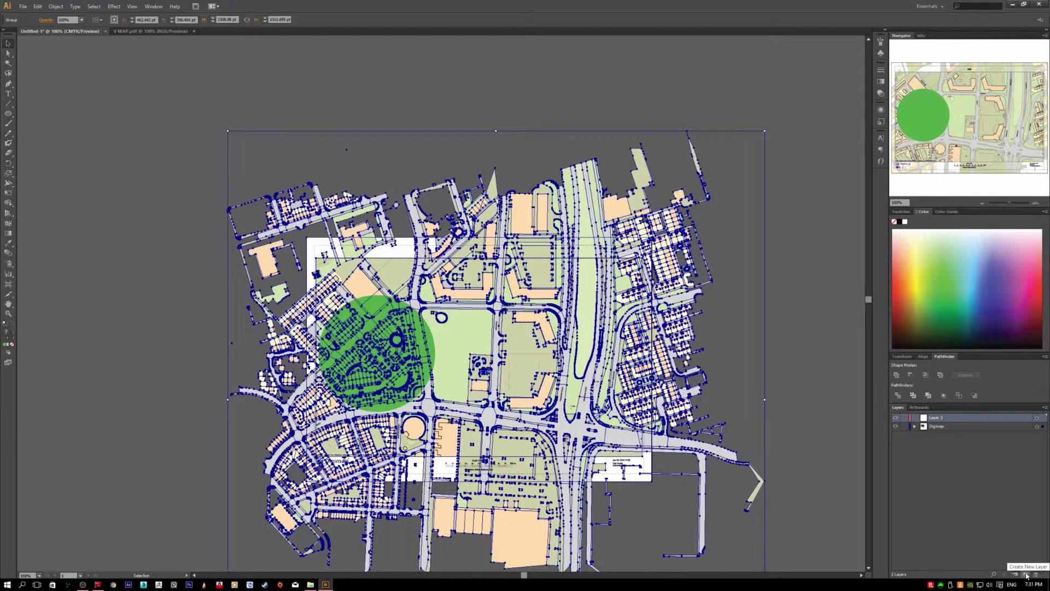
pyautogui.click(706, 429)
pyautogui.click(707, 431)
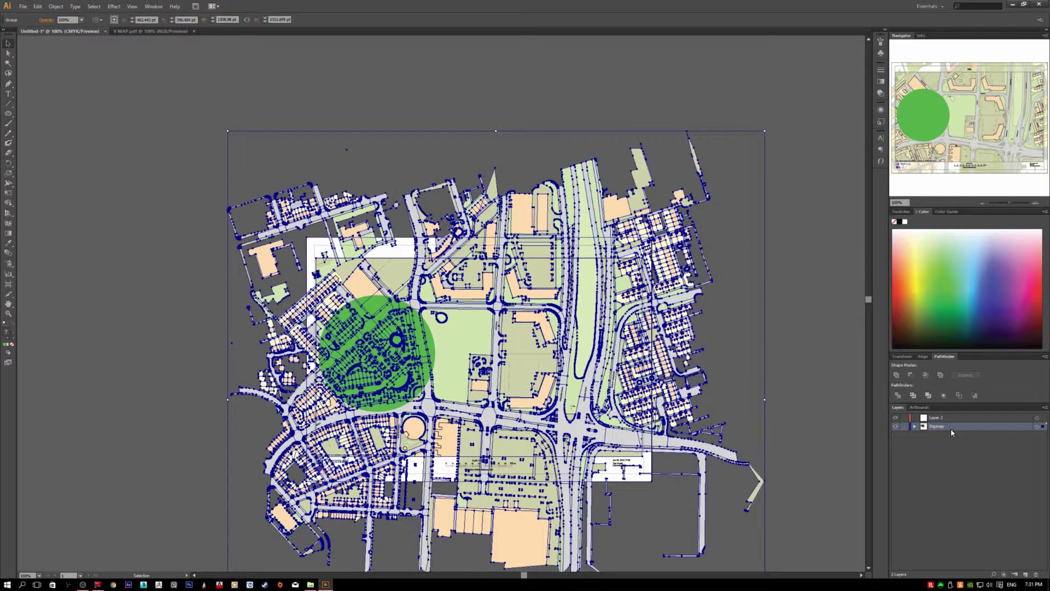
# Try moving the map group a short way down the canvas, and undo the move
pyautogui.click(761, 389)
pyautogui.click(606, 365)
pyautogui.moveTo(606, 365); pyautogui.dragTo(621, 408)
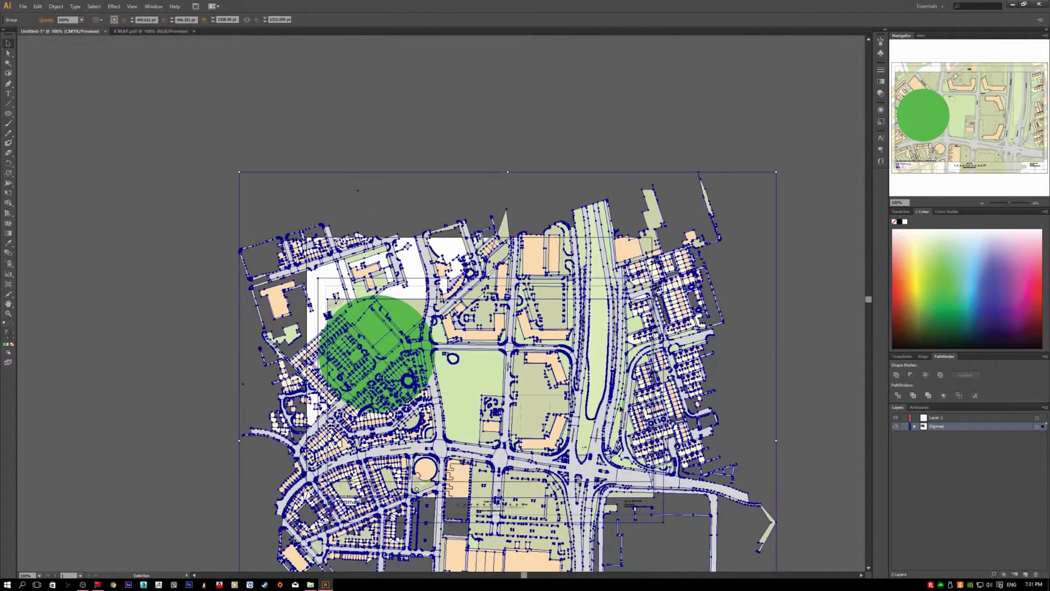
pyautogui.hotkey('ctrl', 'z')
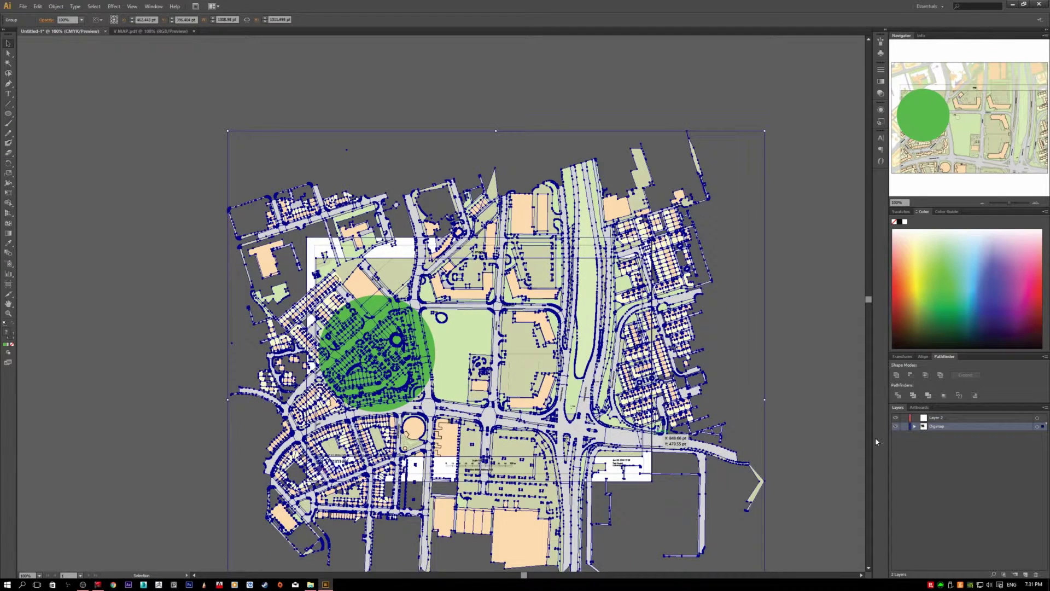
# Try making an offset copy of the map group with Layer 2 active, and undo the copy
pyautogui.click(949, 417)
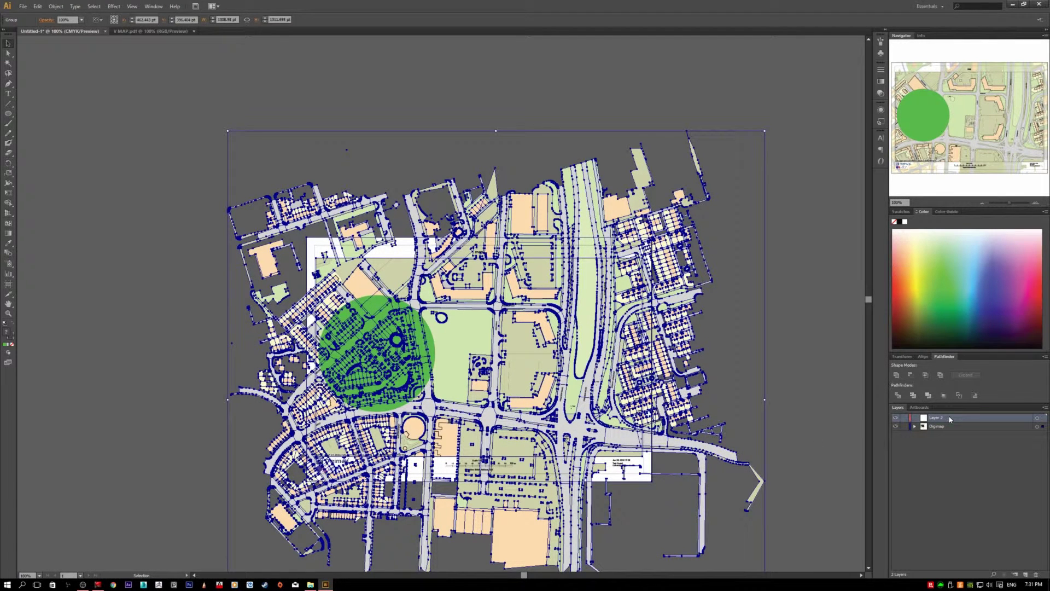
pyautogui.click(774, 394)
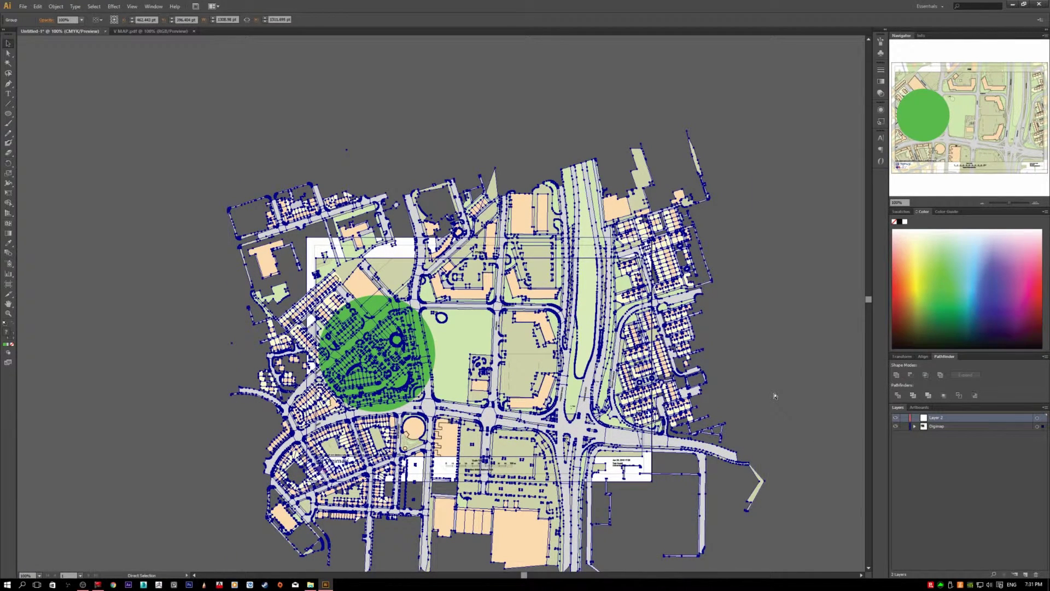
pyautogui.press('v')
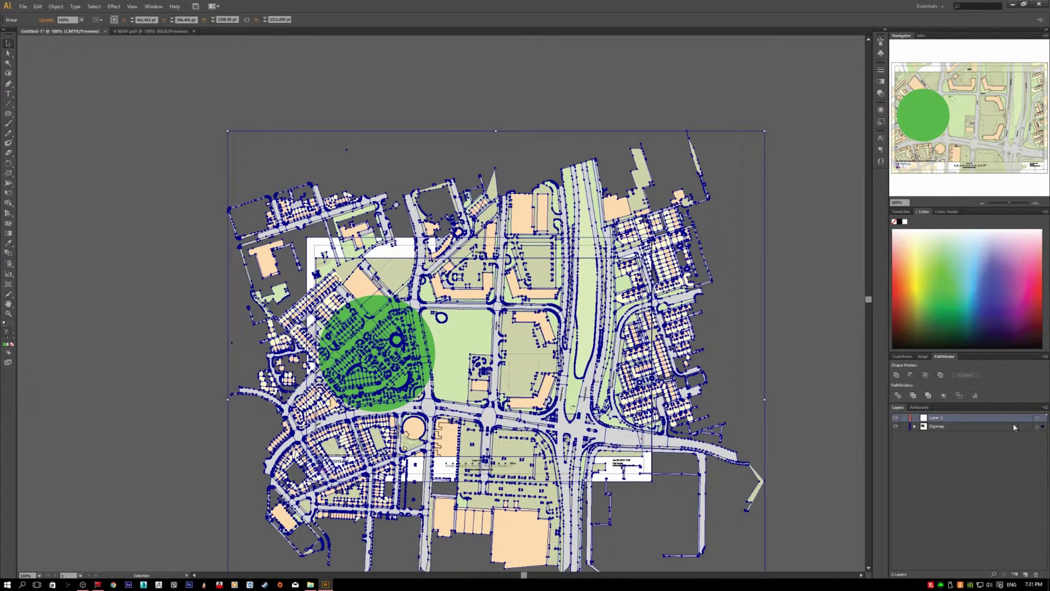
pyautogui.moveTo(584, 289); pyautogui.dragTo(601, 332)
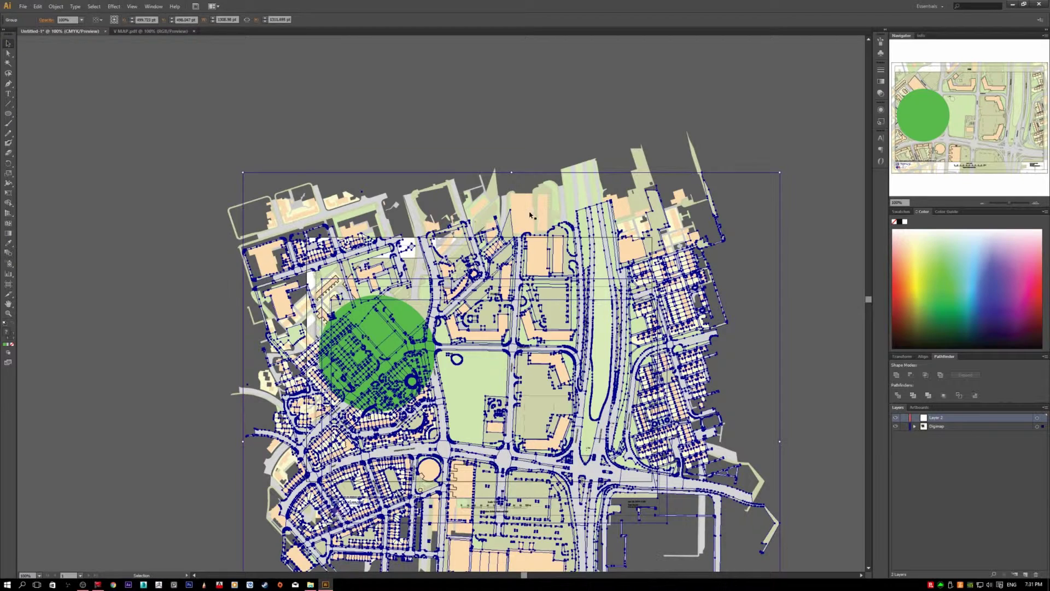
pyautogui.press('a')
pyautogui.hotkey('ctrl', 'z')
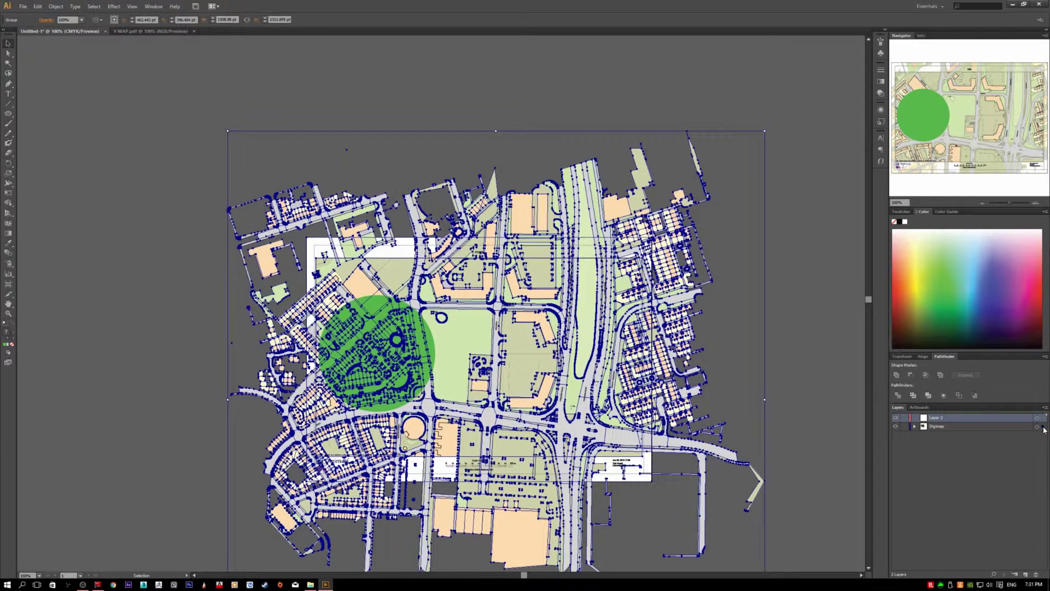
# Try copying the selected map group in place onto Layer 2, and delete the copy covering the green circle
pyautogui.moveTo(1044, 430); pyautogui.dragTo(1045, 420)
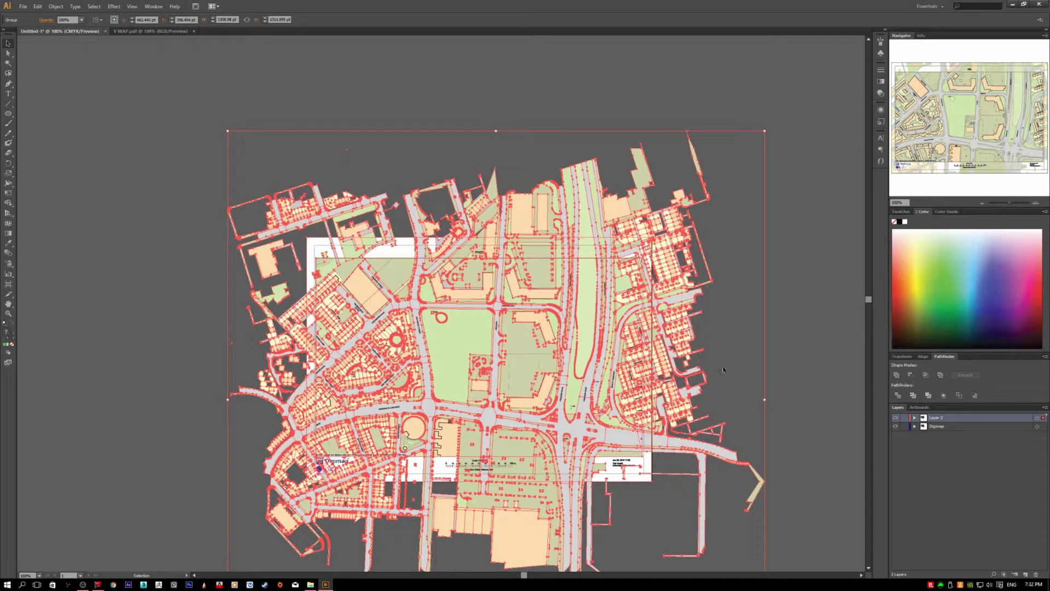
pyautogui.click(771, 374)
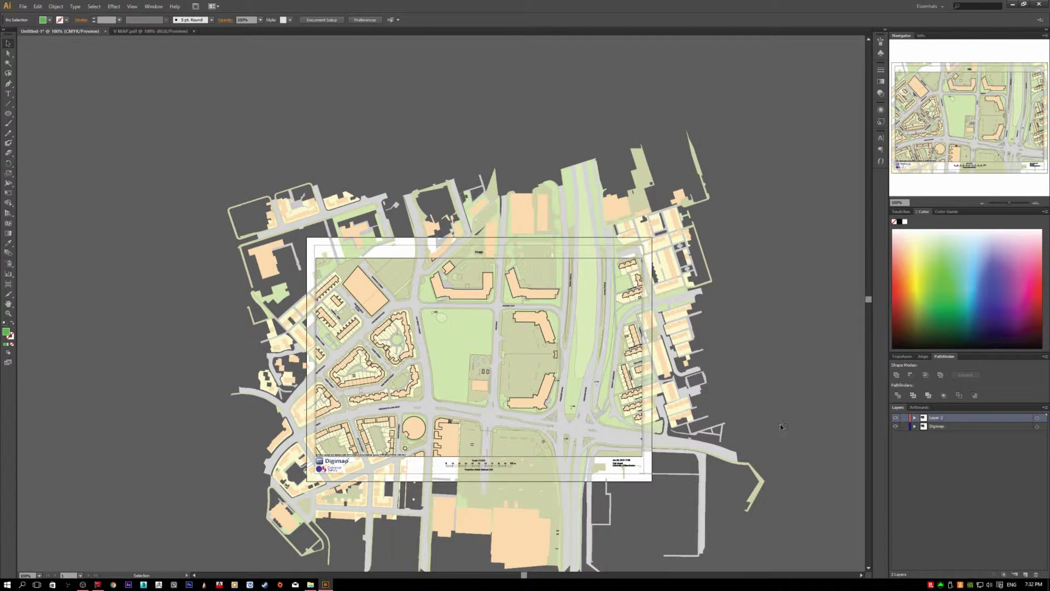
pyautogui.click(609, 371)
pyautogui.press('Delete')
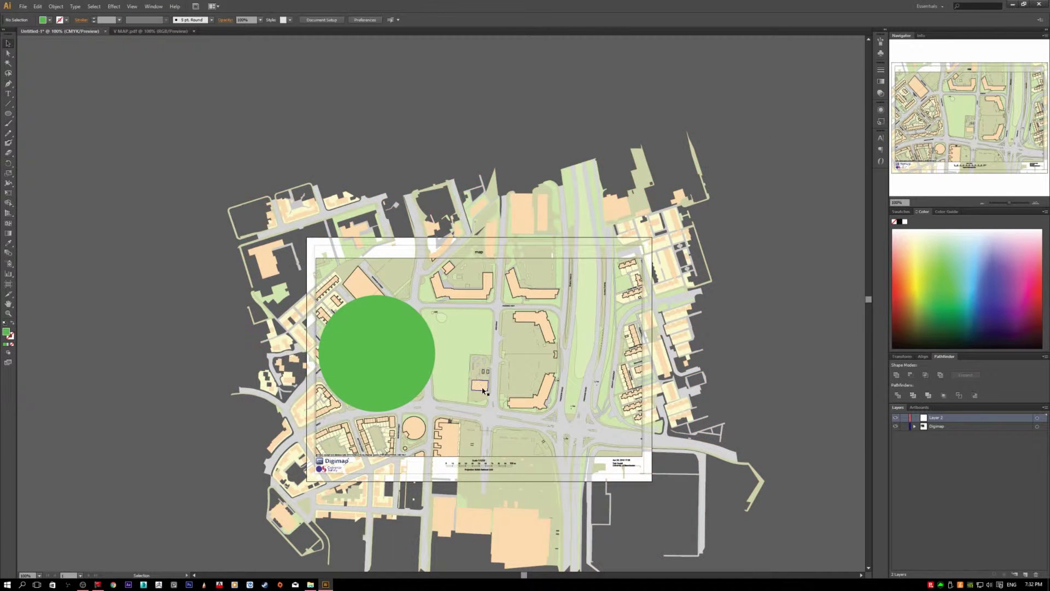
# Select the whole original map group on the Digimap layer
pyautogui.click(482, 387)
pyautogui.click(483, 389)
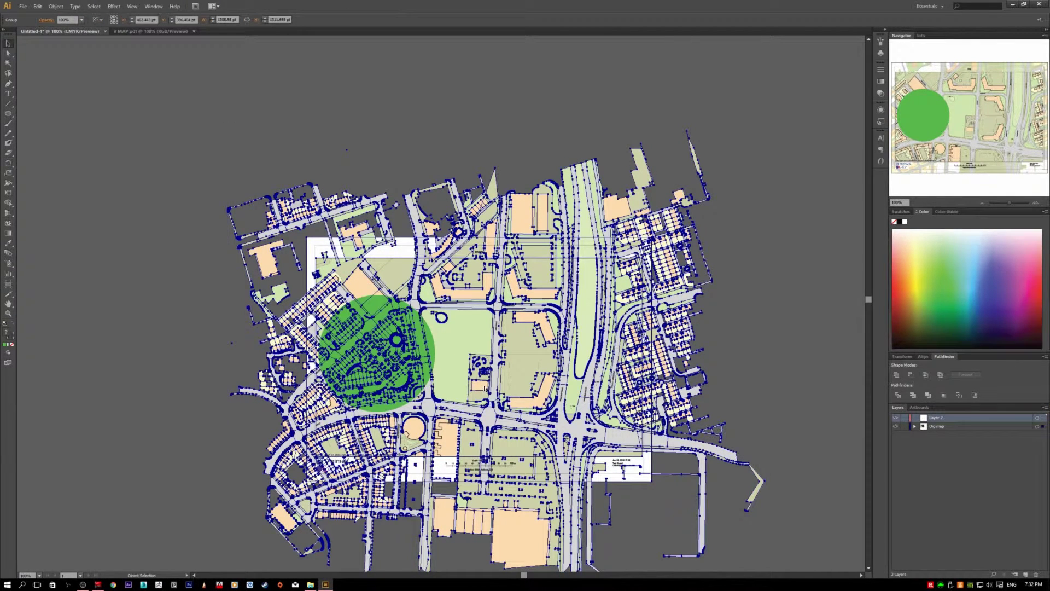
pyautogui.press('v')
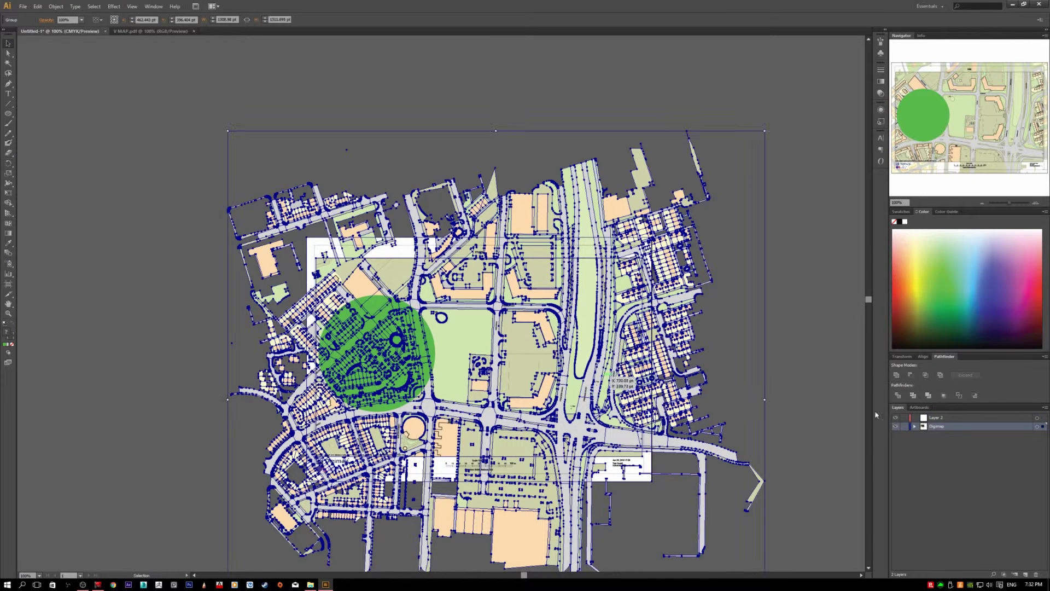
pyautogui.click(1044, 407)
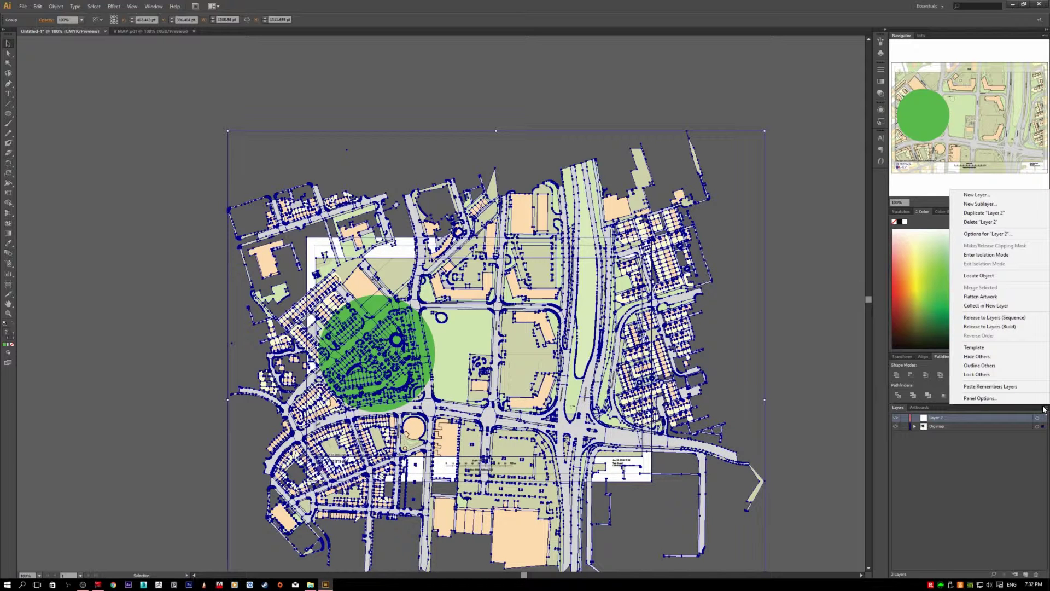
pyautogui.click(1011, 418)
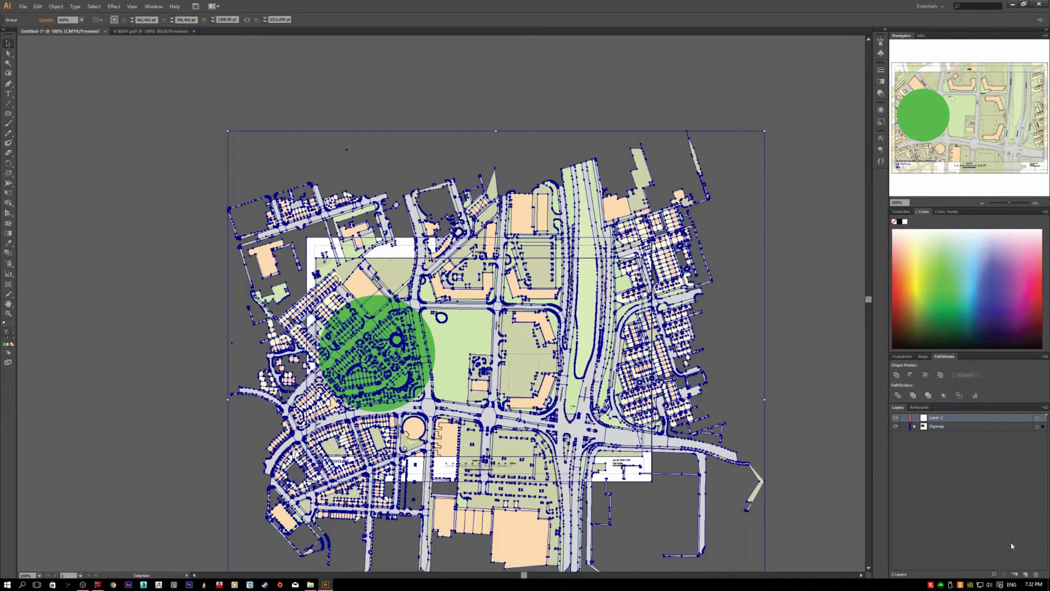
pyautogui.click(1045, 408)
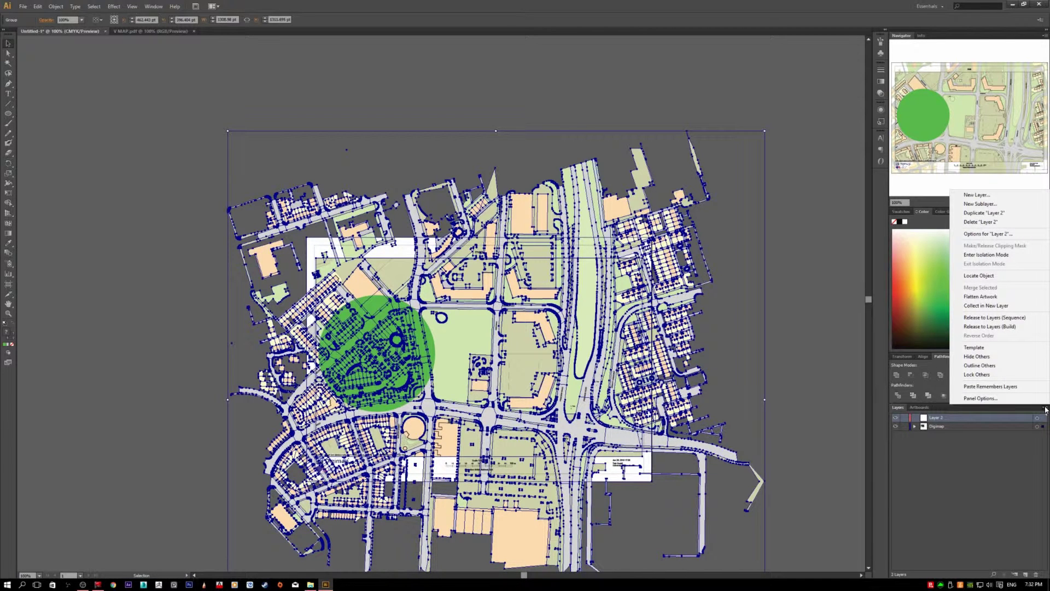
pyautogui.rightClick(659, 389)
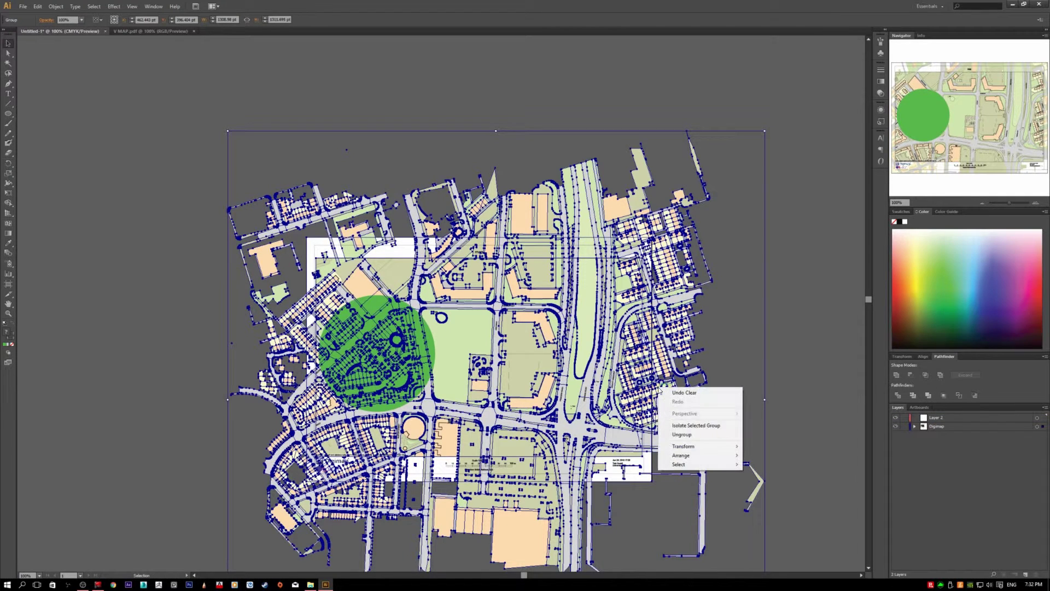
pyautogui.rightClick(531, 366)
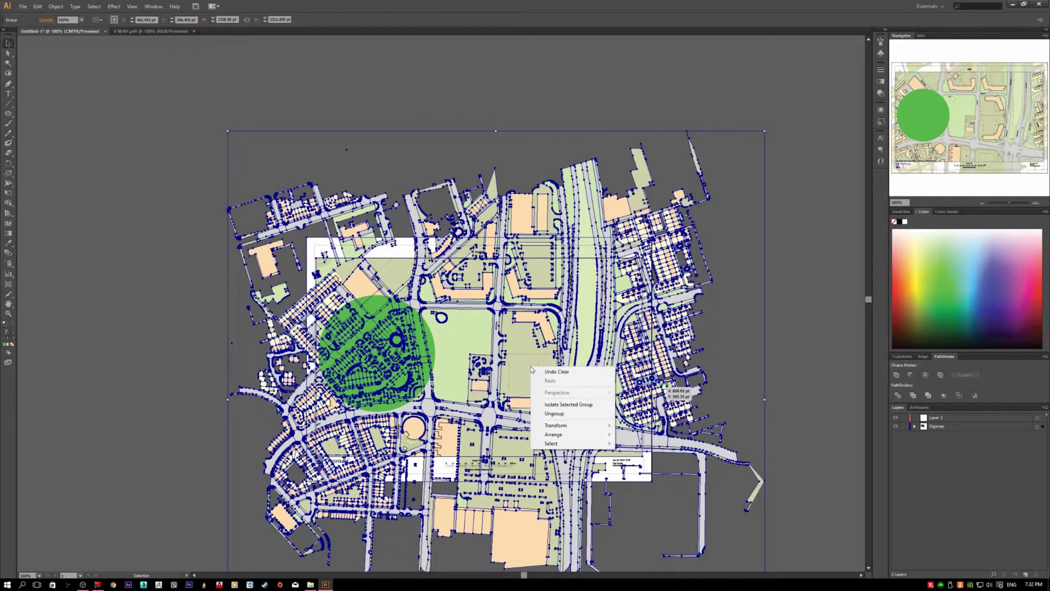
pyautogui.click(38, 6)
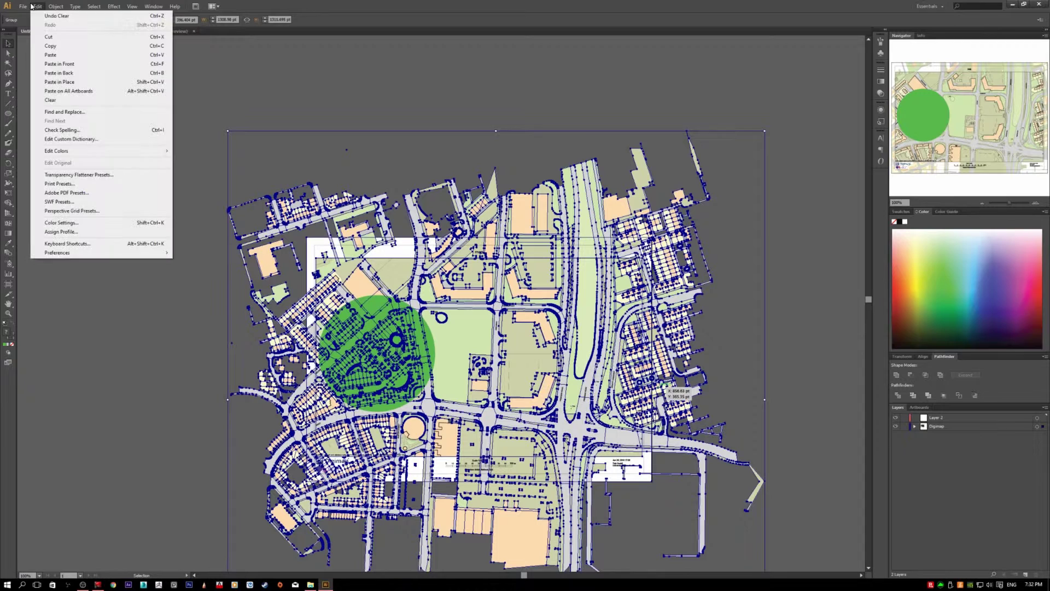
pyautogui.moveTo(48, 12)
pyautogui.click(939, 434)
pyautogui.click(942, 416)
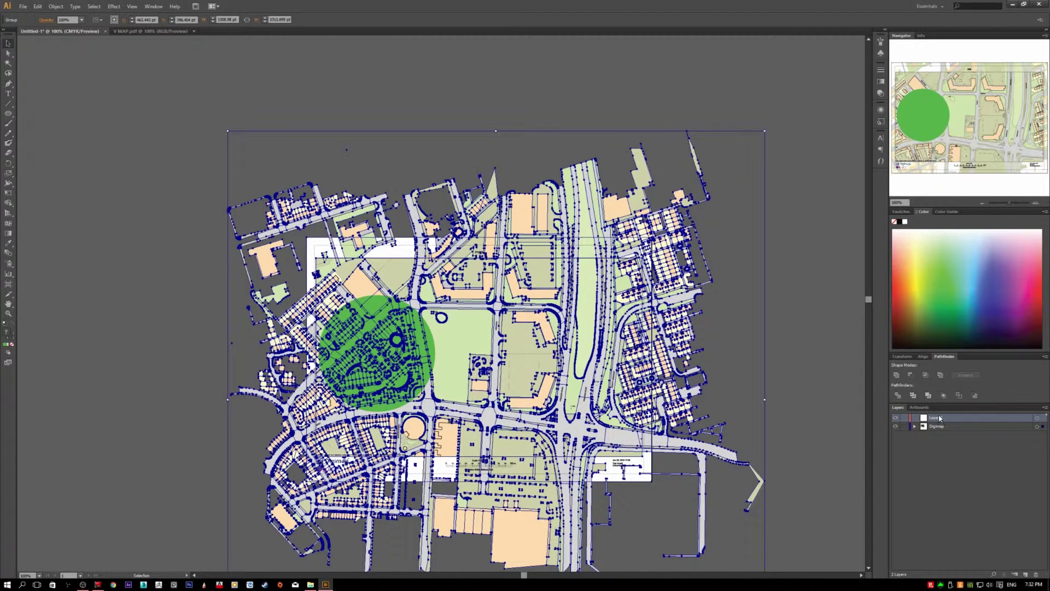
pyautogui.click(38, 6)
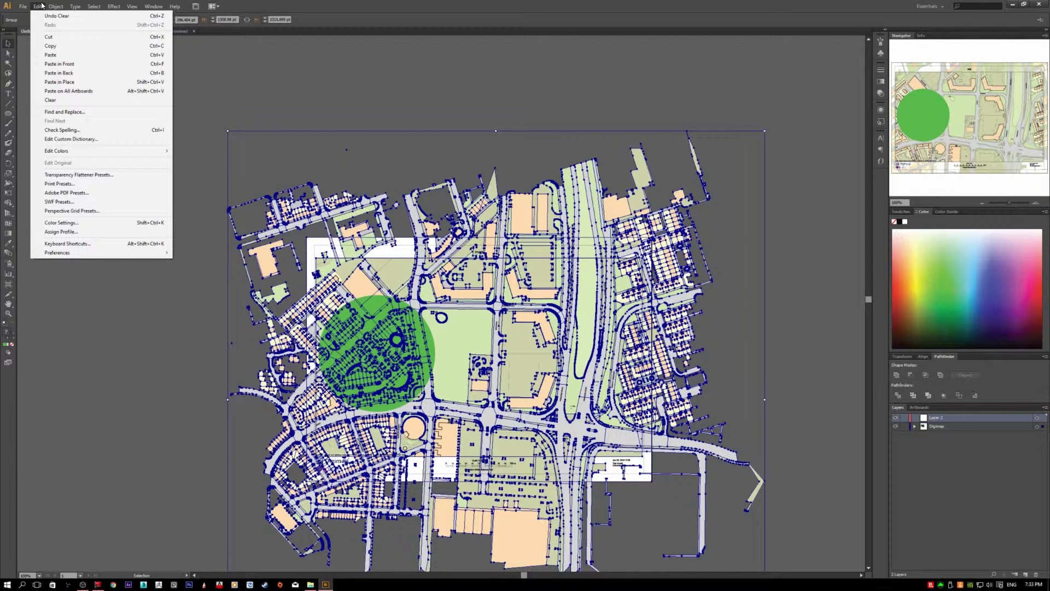
pyautogui.click(580, 280)
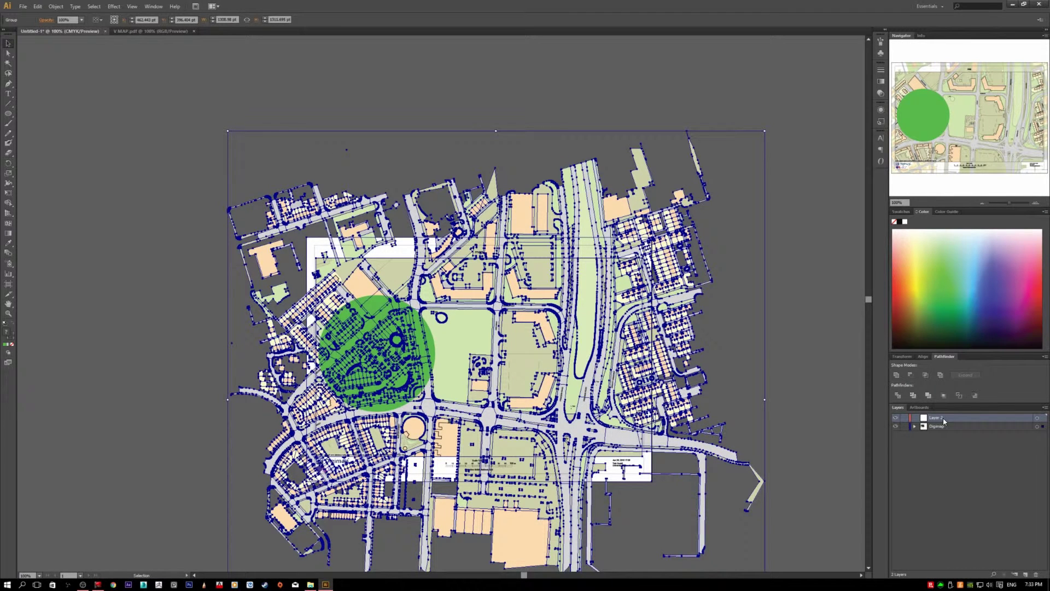
pyautogui.rightClick(652, 335)
pyautogui.click(655, 314)
# Duplicate the selected map group in place onto Layer 2 and move Layer 2 beneath the Digimap layer
pyautogui.click(966, 428)
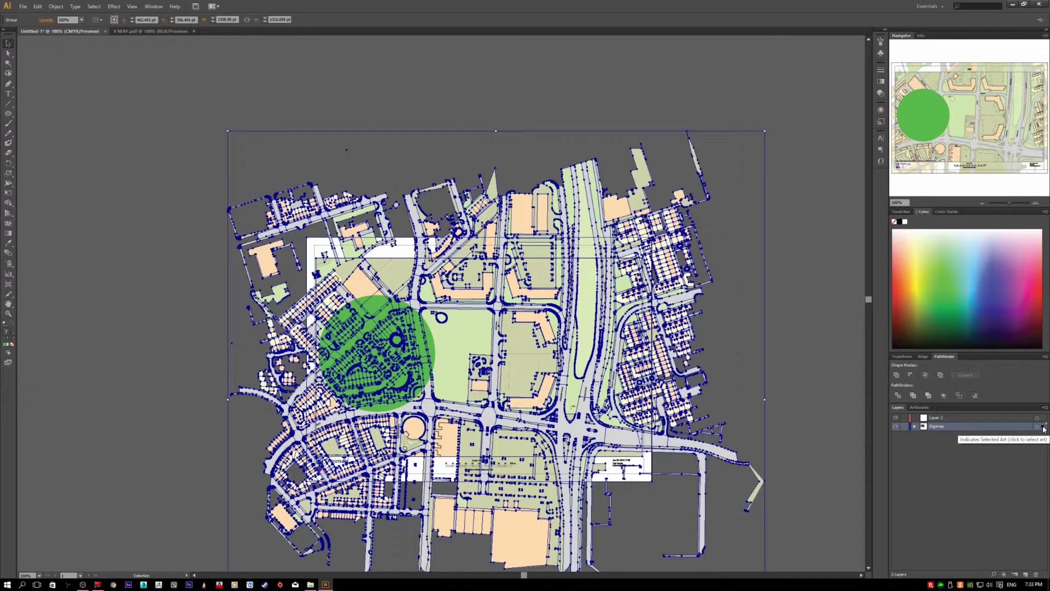
pyautogui.moveTo(1043, 430)
pyautogui.mouseDown()
pyautogui.moveTo(1046, 410)
pyautogui.moveTo(1041, 419)
pyautogui.mouseUp()
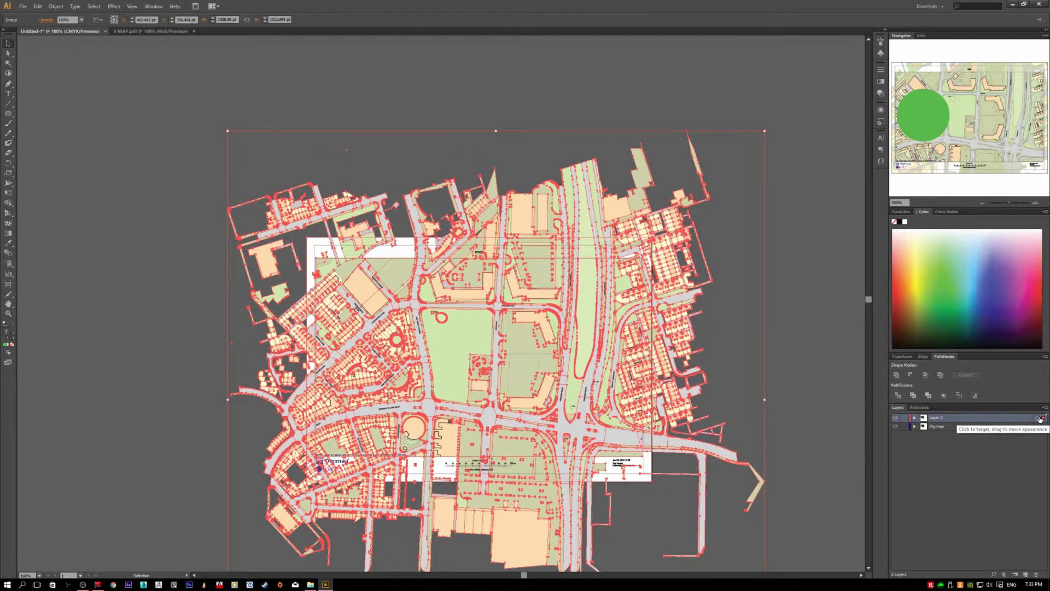
pyautogui.click(800, 389)
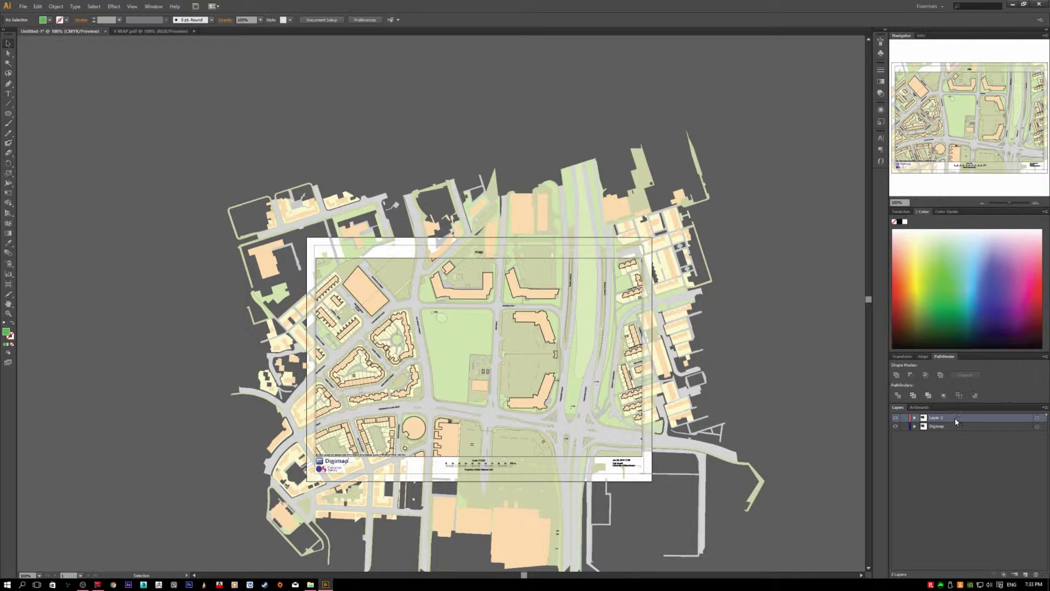
pyautogui.moveTo(957, 421); pyautogui.dragTo(954, 448)
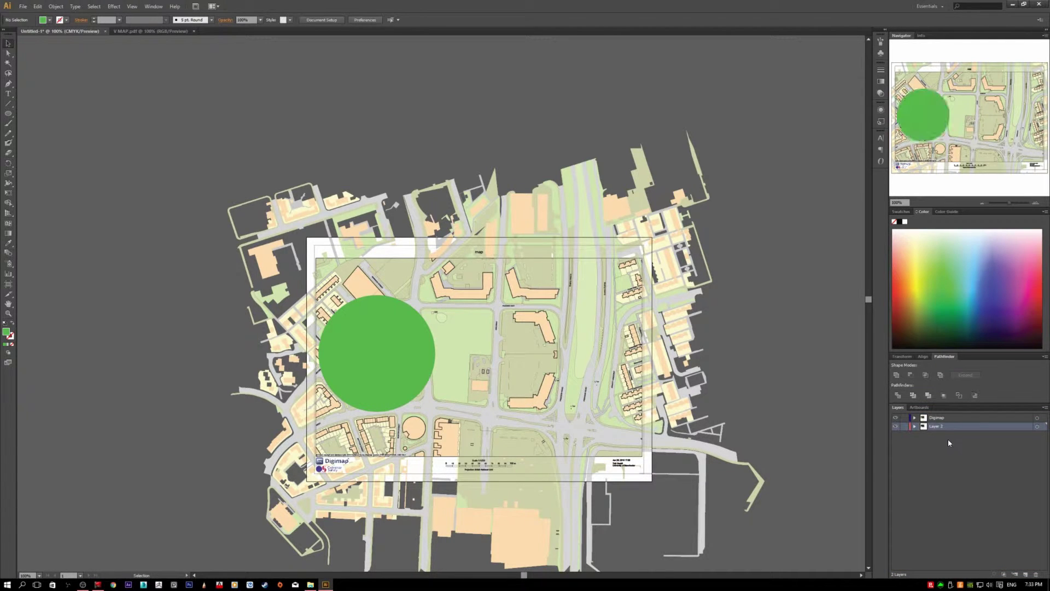
# Make a clipping mask from the Digimap layer's map group and the green circle to crop that map to the circle
pyautogui.click(961, 419)
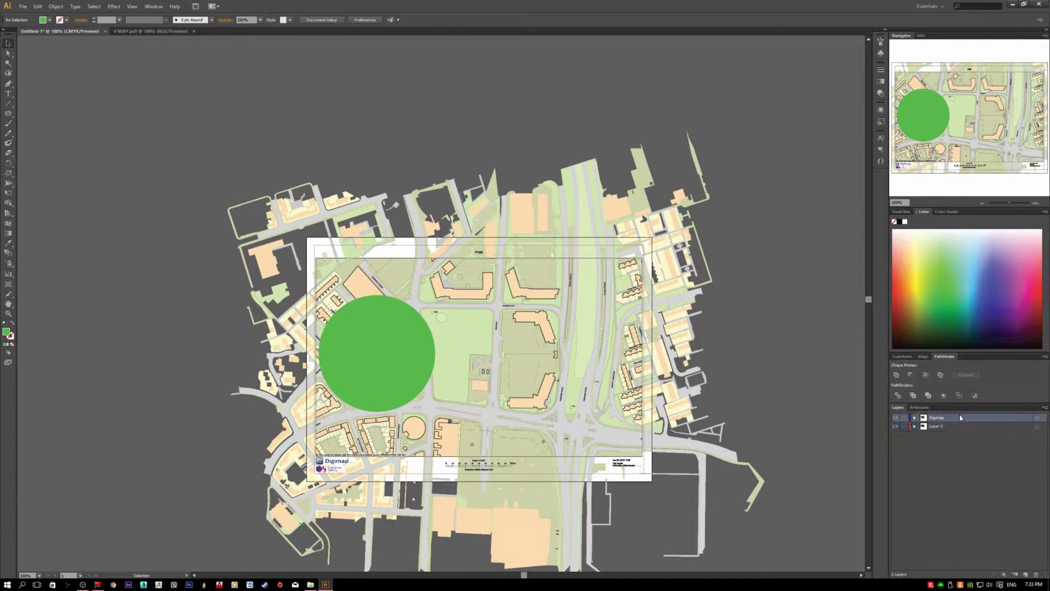
pyautogui.click(519, 343)
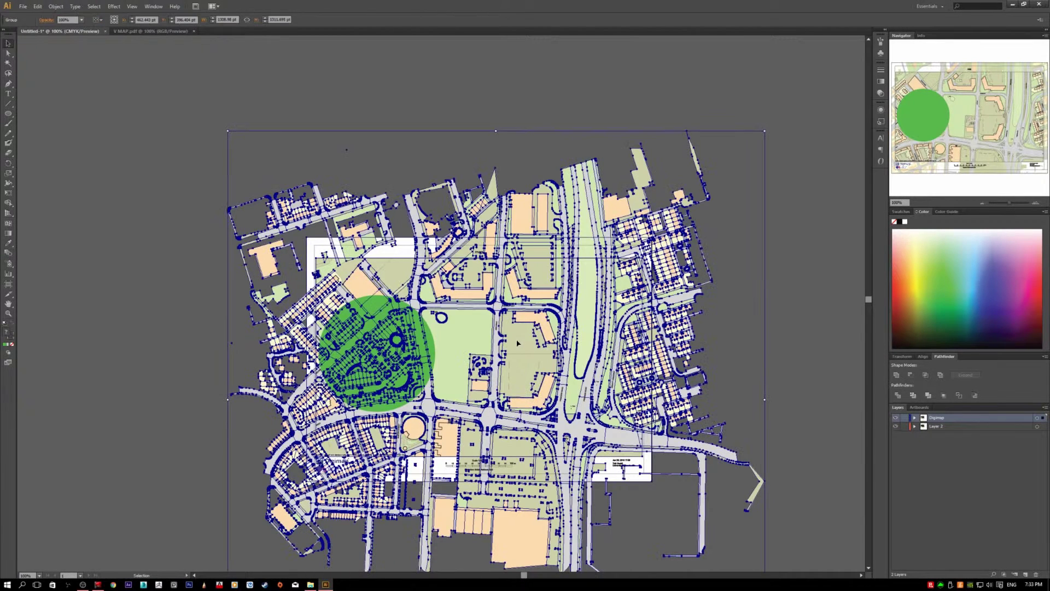
pyautogui.keyDown('shift'); pyautogui.click(436, 345); pyautogui.keyUp('shift')
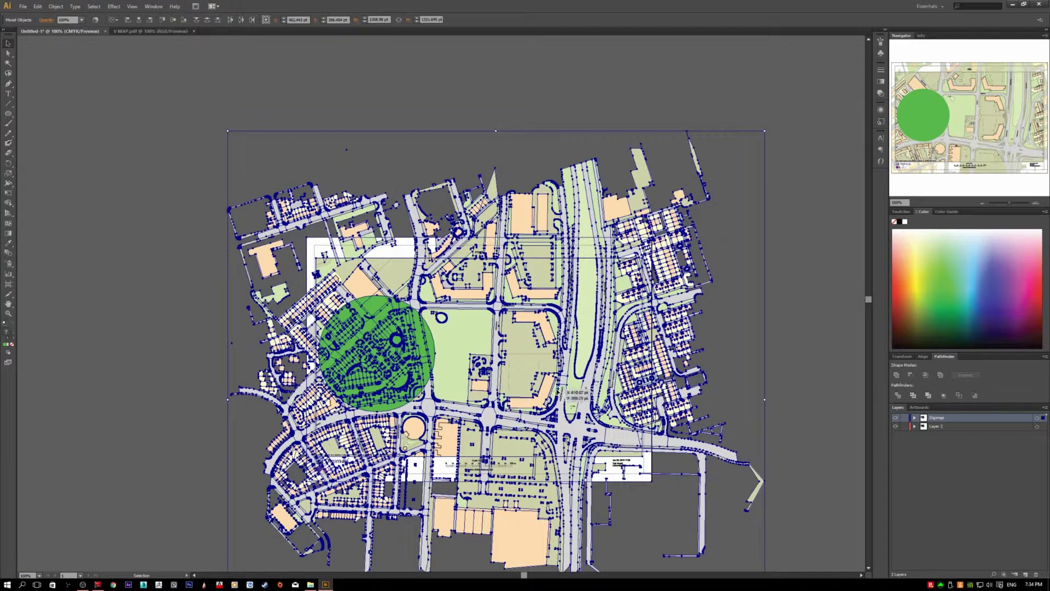
pyautogui.click(548, 358)
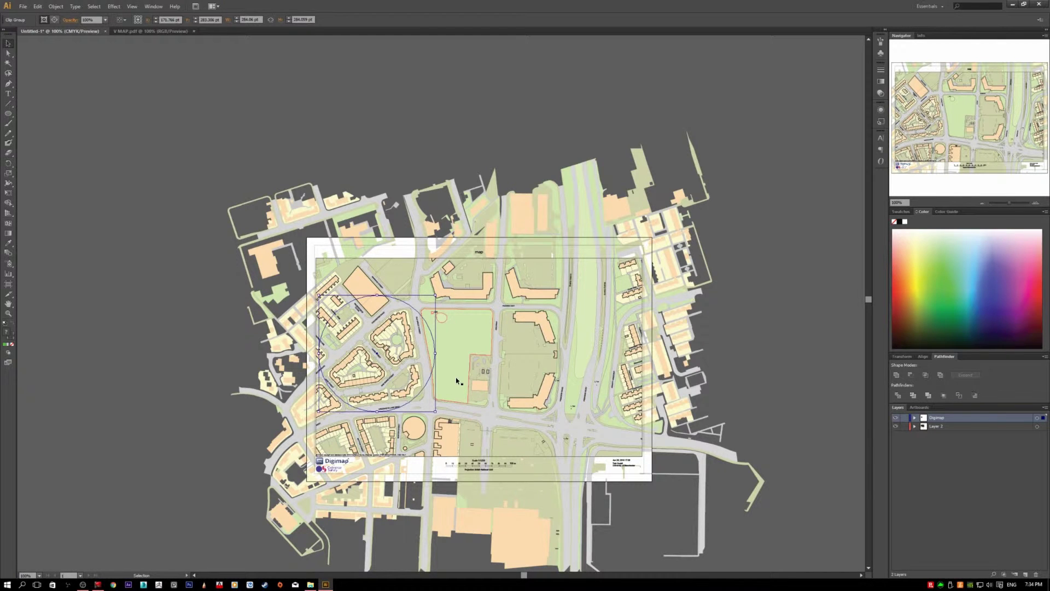
# Target the whole of Layer 2 and lower its opacity to fade the full map beneath the circular crop
pyautogui.click(482, 347)
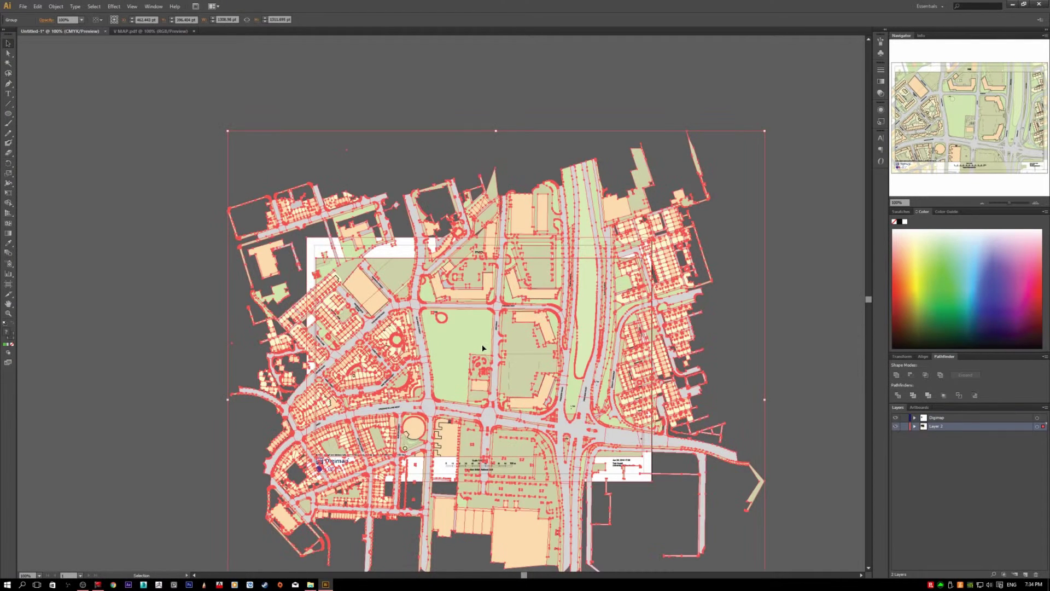
pyautogui.click(809, 352)
pyautogui.click(641, 356)
pyautogui.click(783, 361)
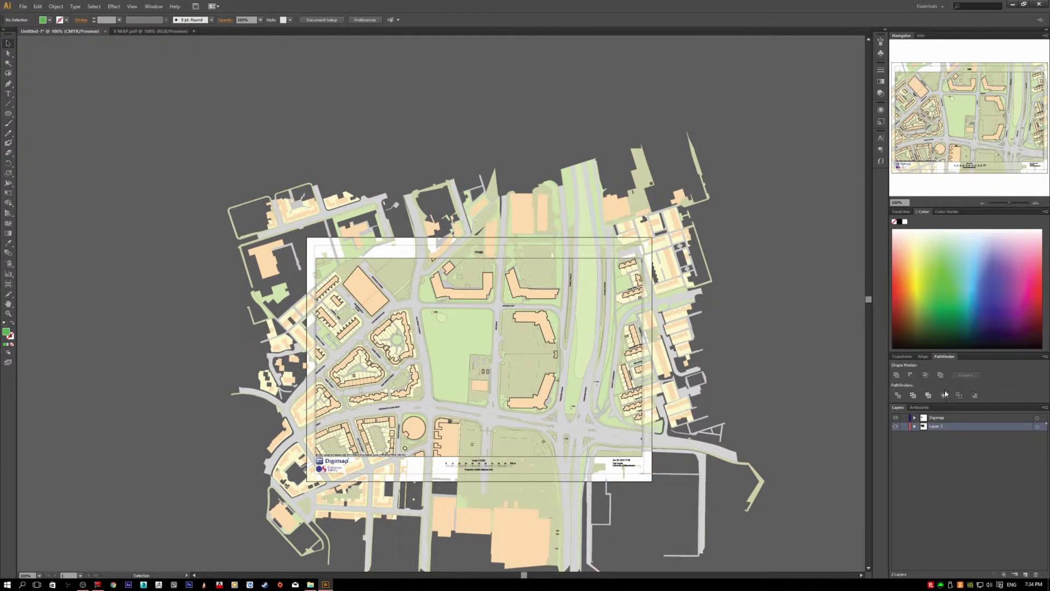
pyautogui.click(1038, 427)
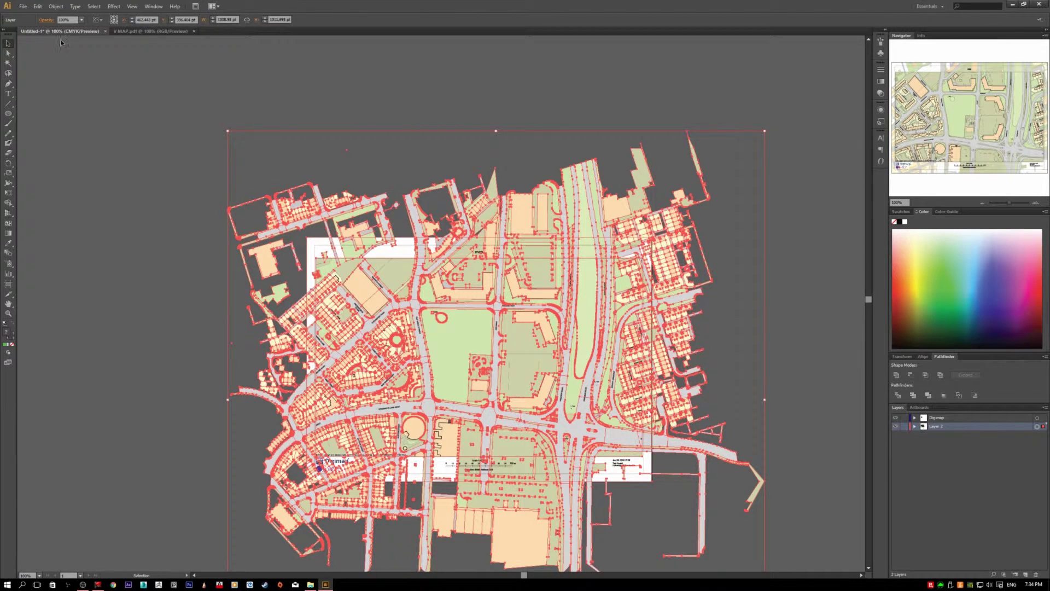
pyautogui.click(82, 20)
pyautogui.press('Escape')
pyautogui.click(196, 139)
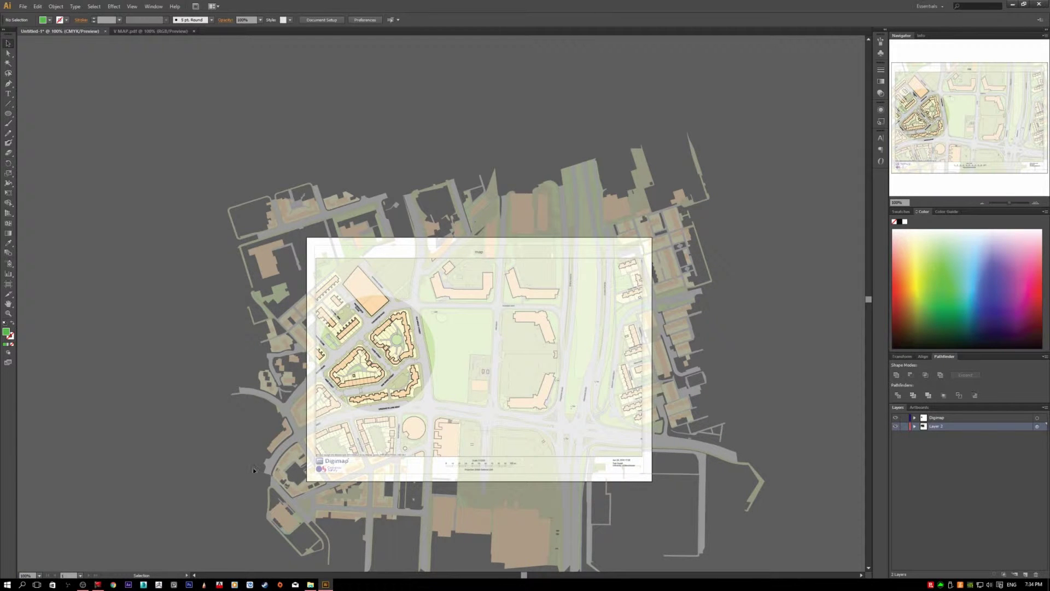
pyautogui.click(510, 381)
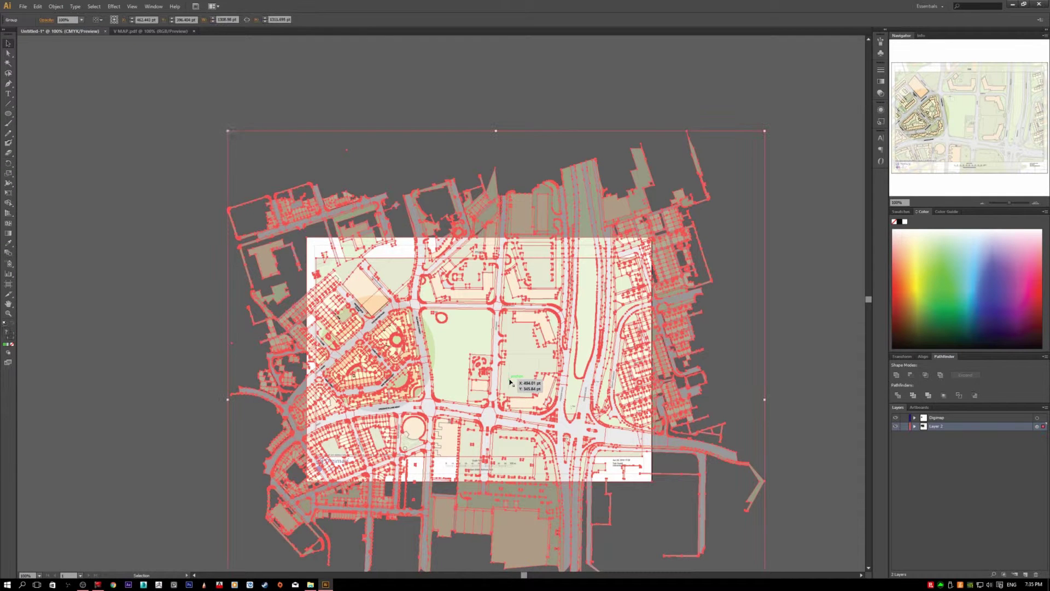
pyautogui.click(170, 288)
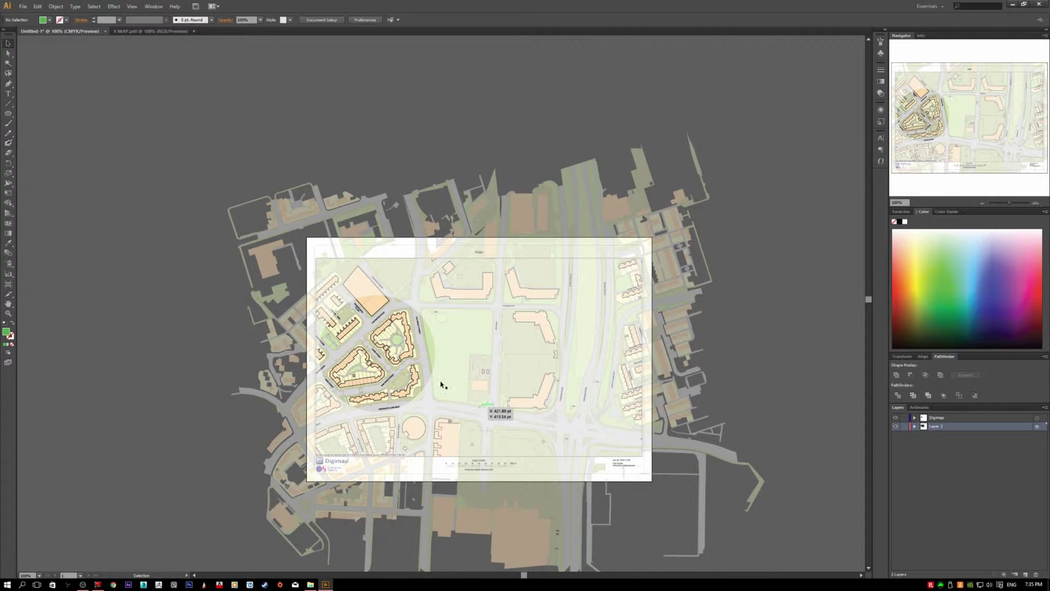
pyautogui.scroll(1, 383, 342)
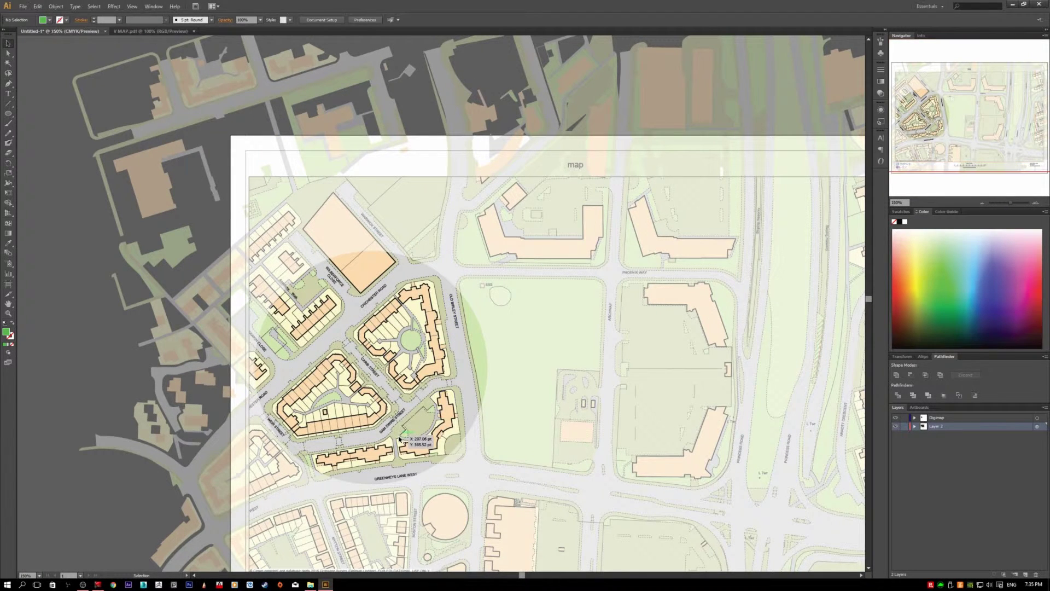
pyautogui.scroll(-1, 417, 447)
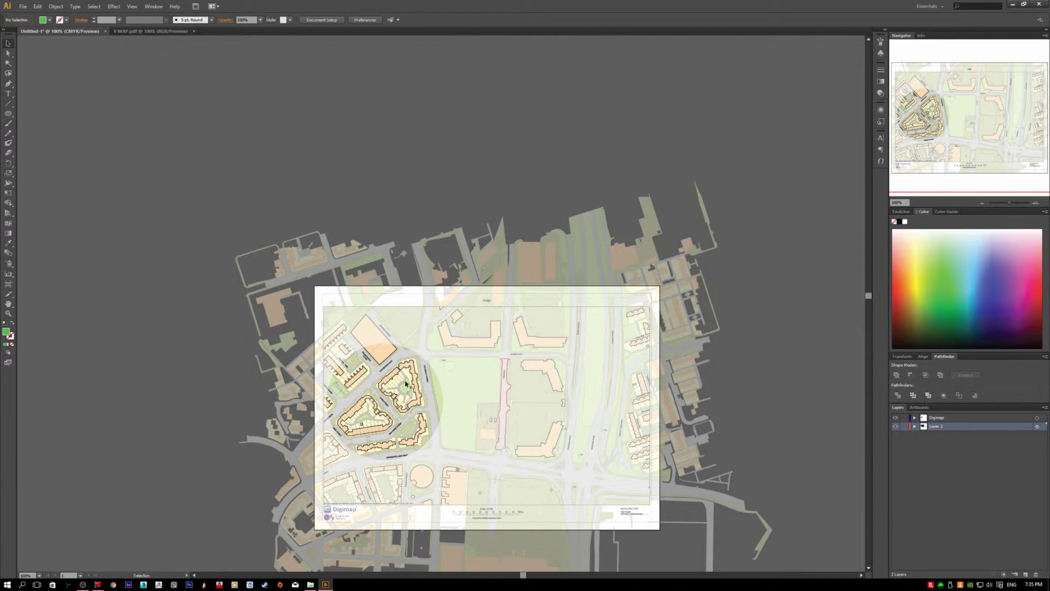
# Isolate the circular clip group, move only its clipping circle over the large road junction in the map's southeast, and exit isolation mode
pyautogui.click(381, 411)
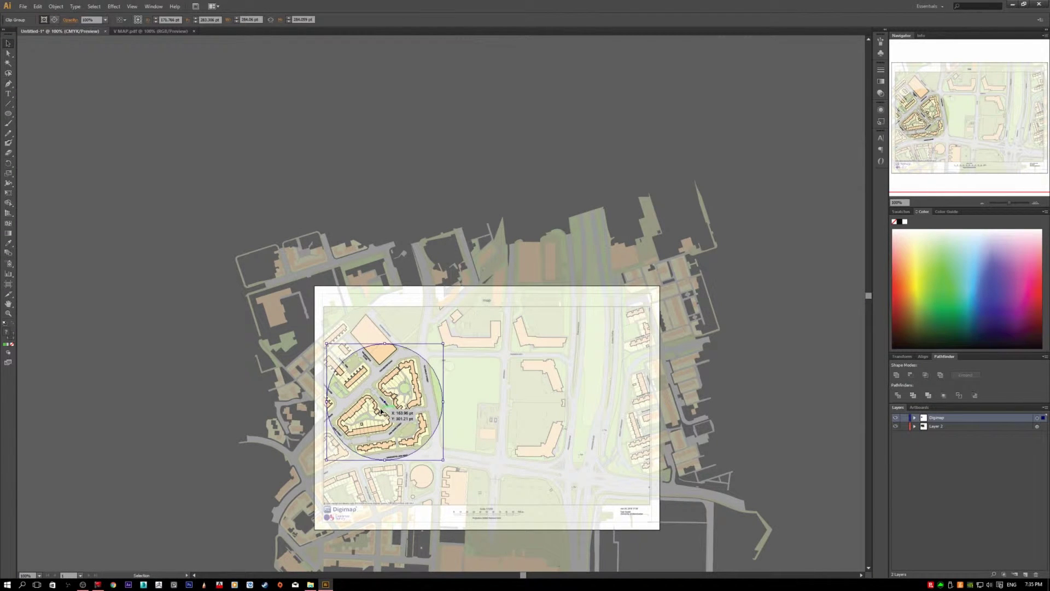
pyautogui.scroll(1, 432, 448)
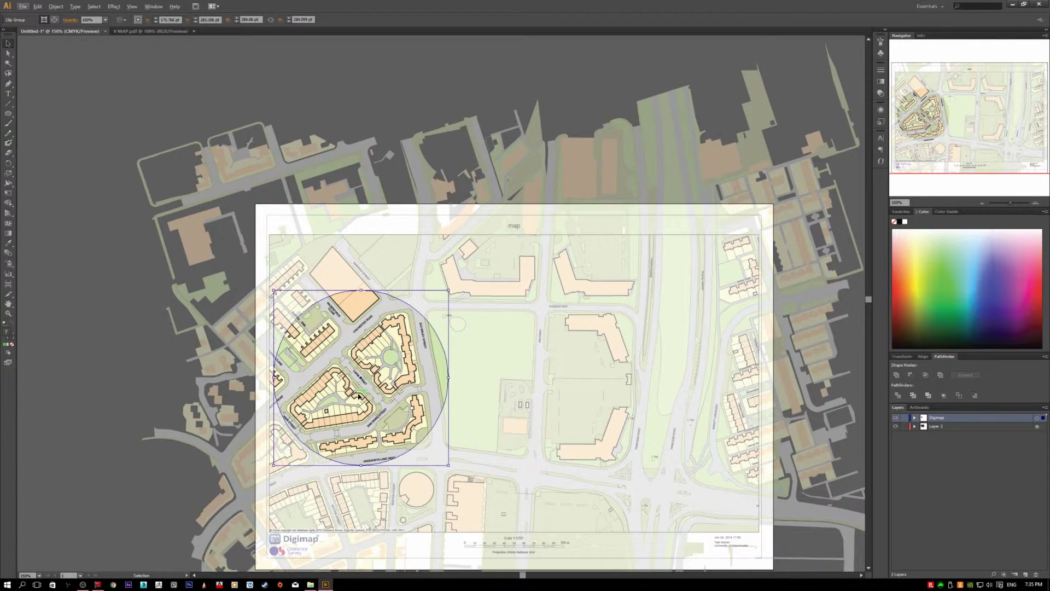
pyautogui.doubleClick(359, 395)
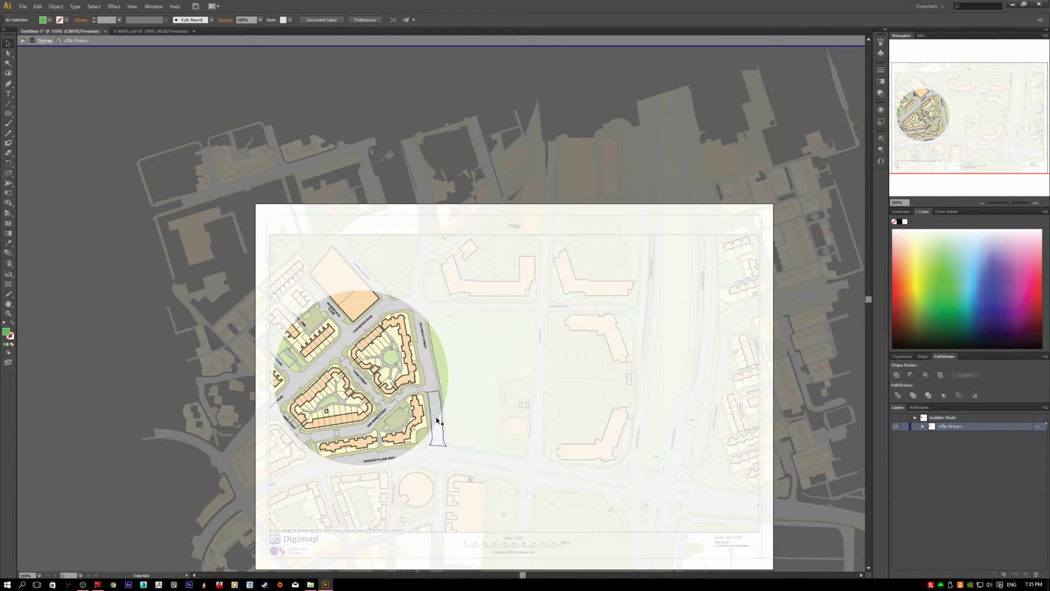
pyautogui.click(439, 420)
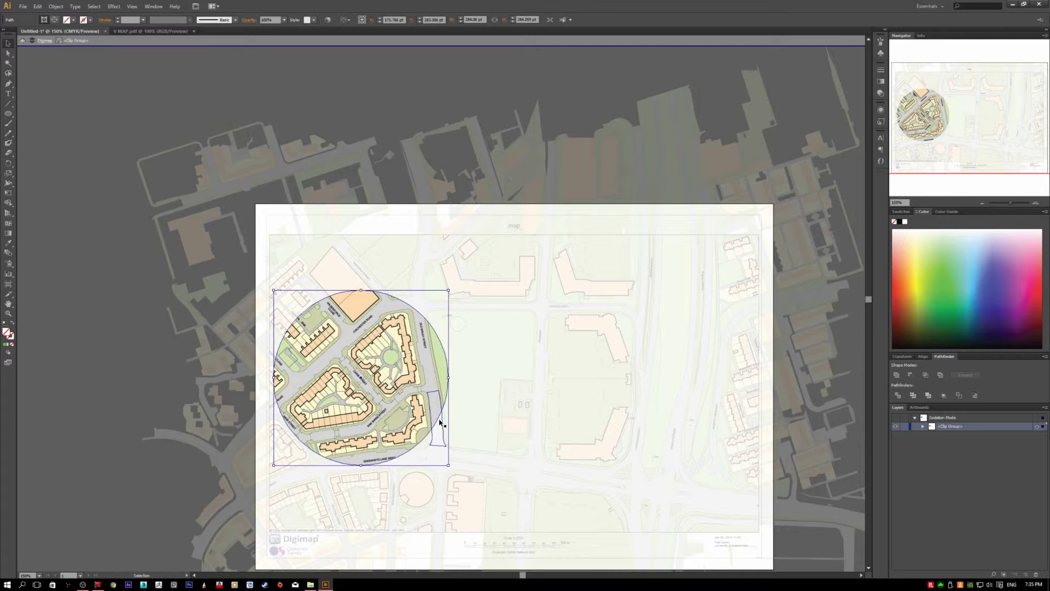
pyautogui.click(431, 392)
pyautogui.moveTo(446, 352); pyautogui.dragTo(723, 454)
pyautogui.moveTo(603, 386); pyautogui.dragTo(398, 346)
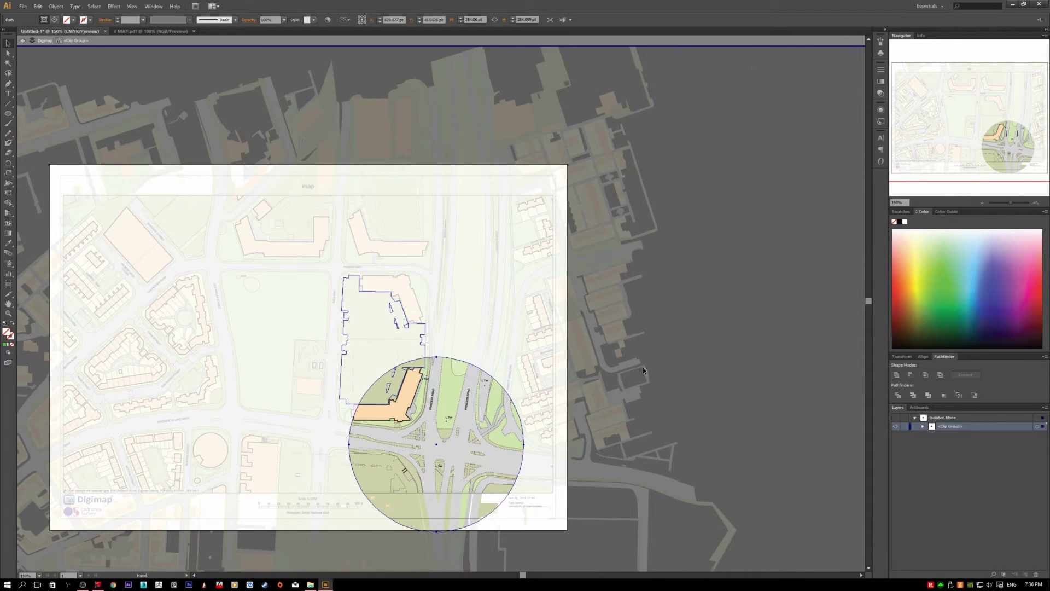
pyautogui.doubleClick(734, 353)
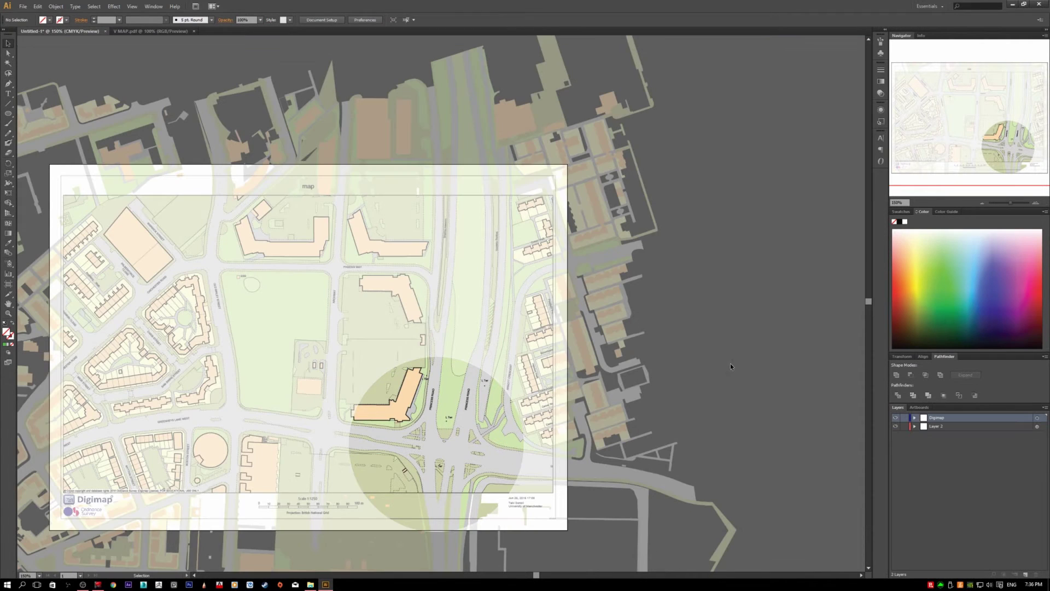
pyautogui.scroll(-1, 508, 436)
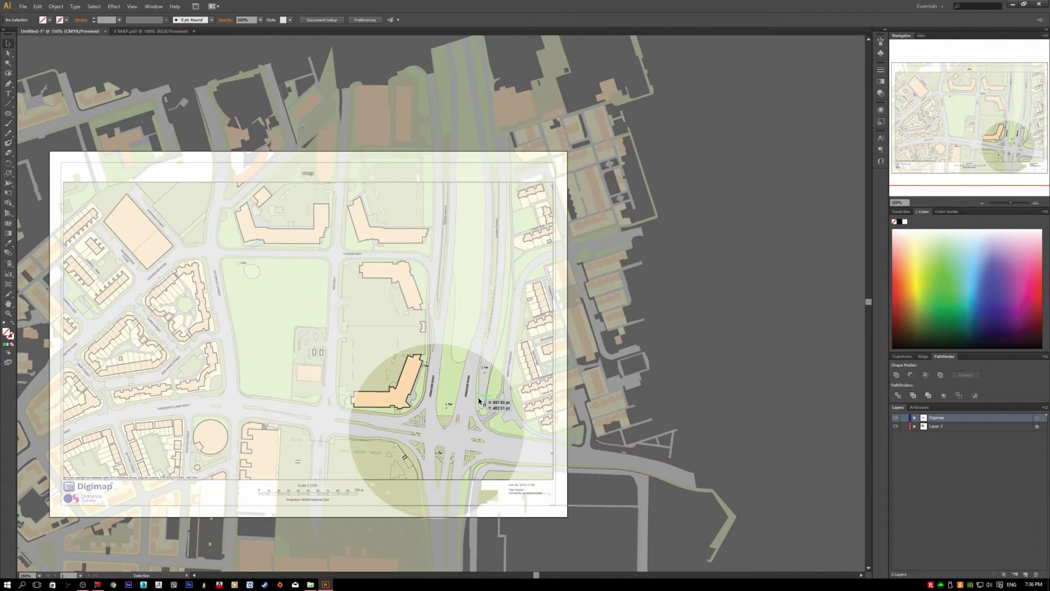